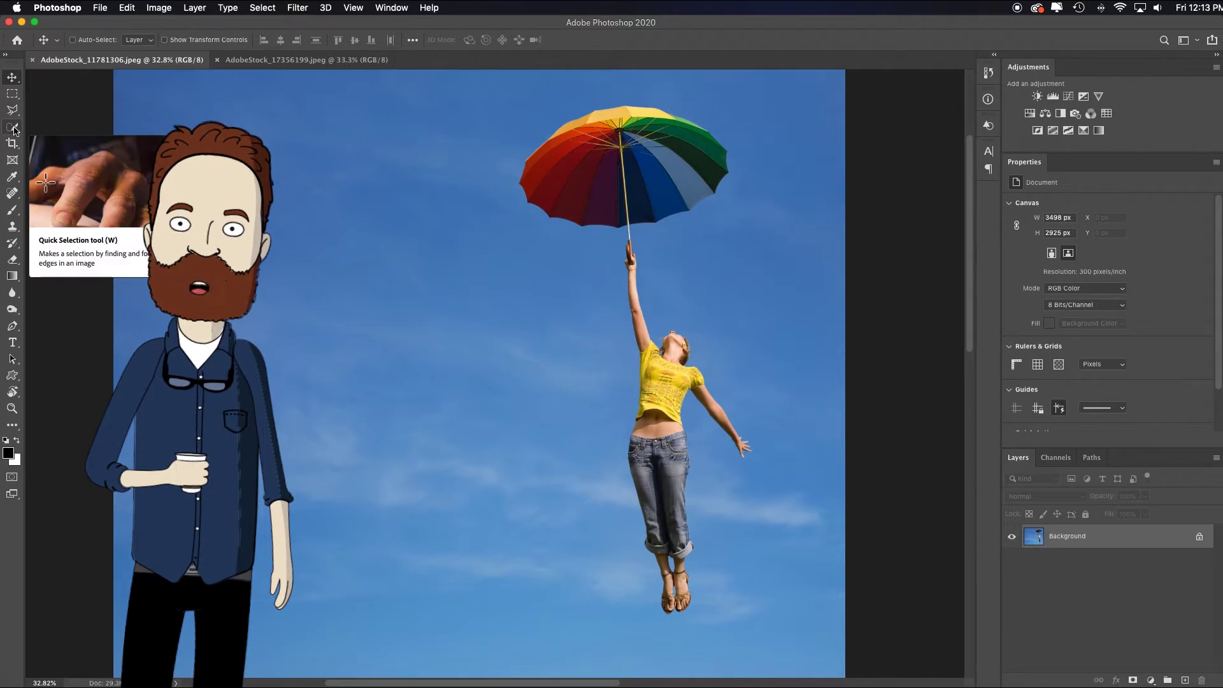
- Auto-select the floating woman and umbrella with Quick Selection's Select Subject
left_click(13, 127)
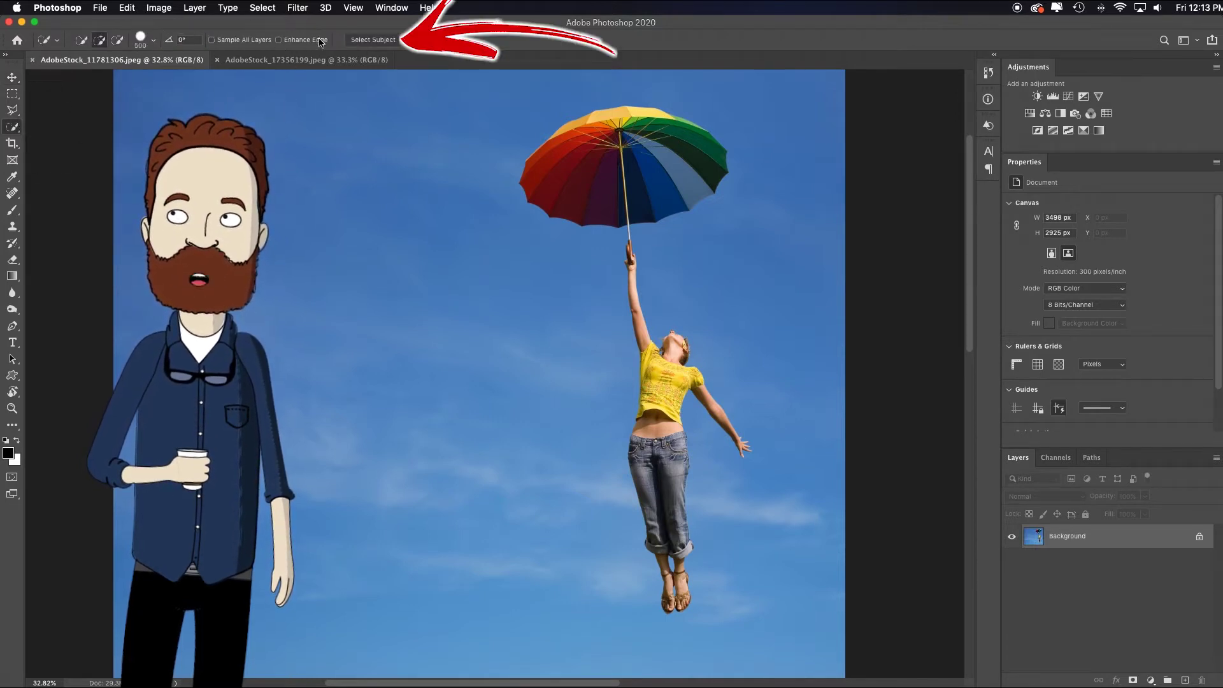
left_click(391, 41)
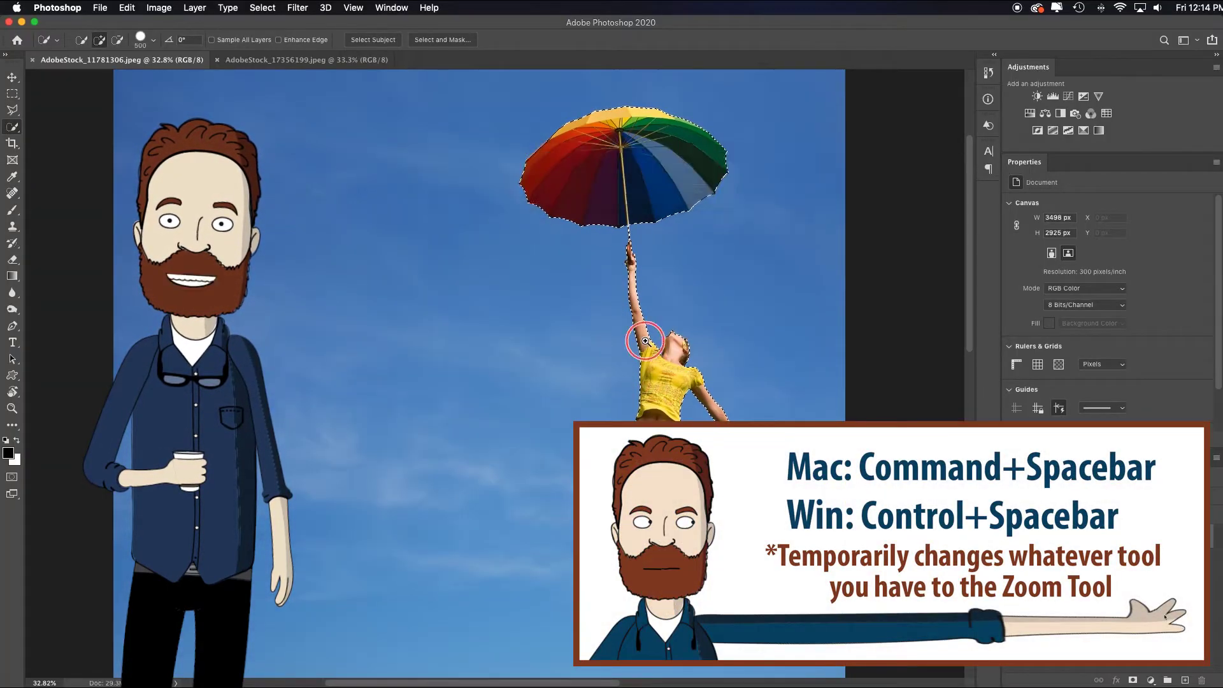
left_click(437, 42)
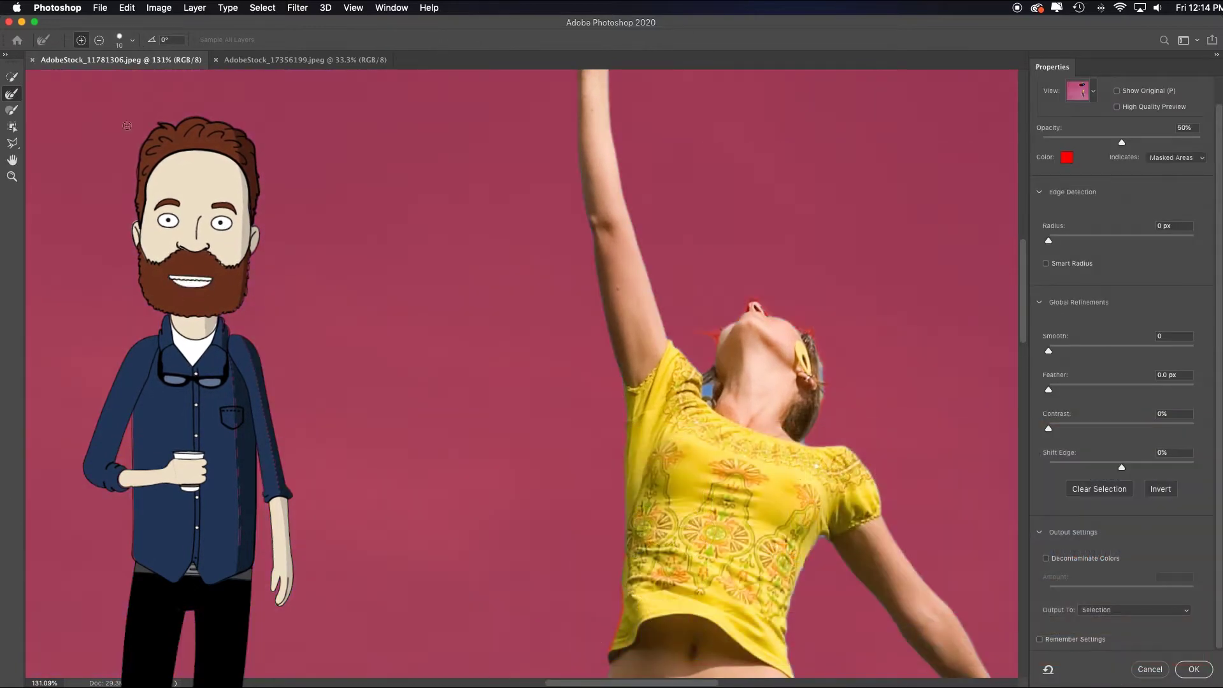
- Choose the Refine Edge Brush and pan down to the woman's legs and sandals
left_click(16, 96)
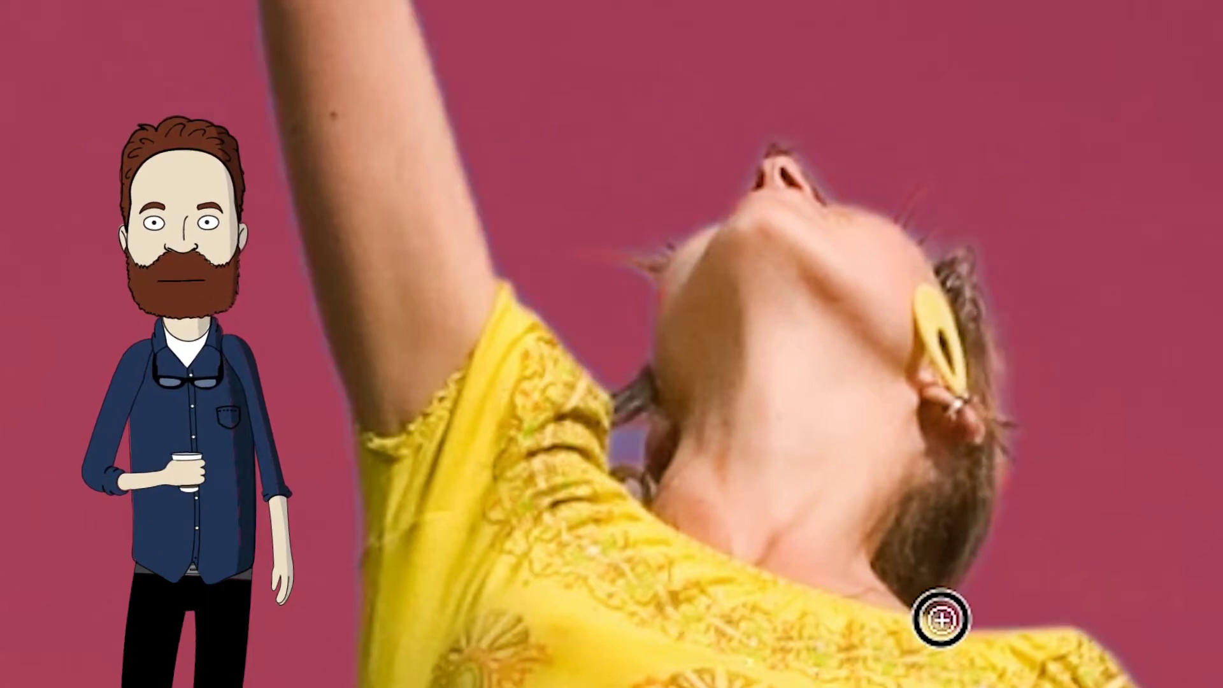
left_click_drag(683, 494, 471, 220)
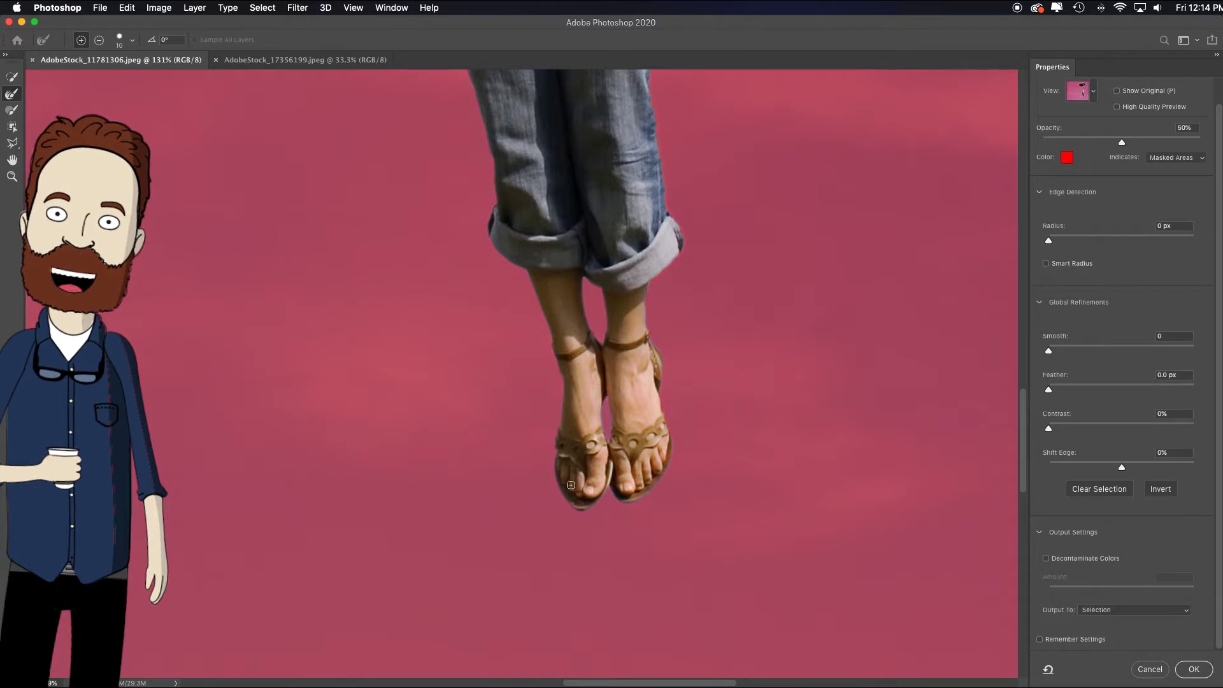
key("w")
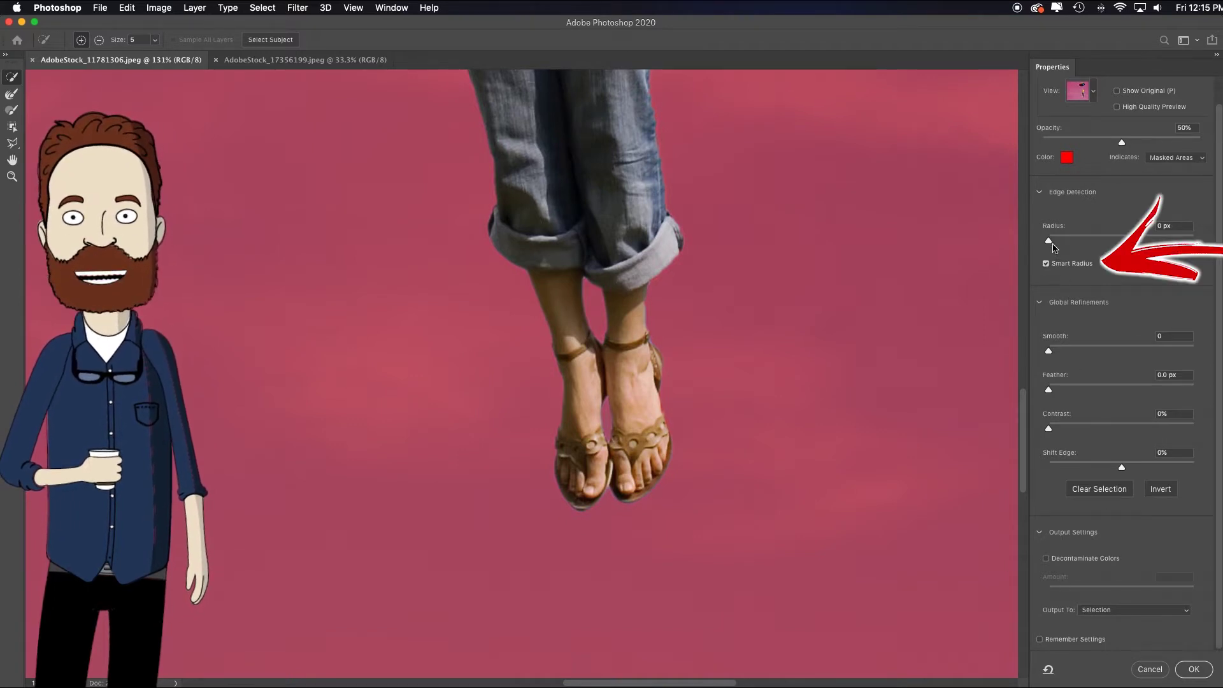
- Set a 1 px Smart Radius and output the woman as a new layer with layer mask
left_click_drag(1050, 241, 1054, 244)
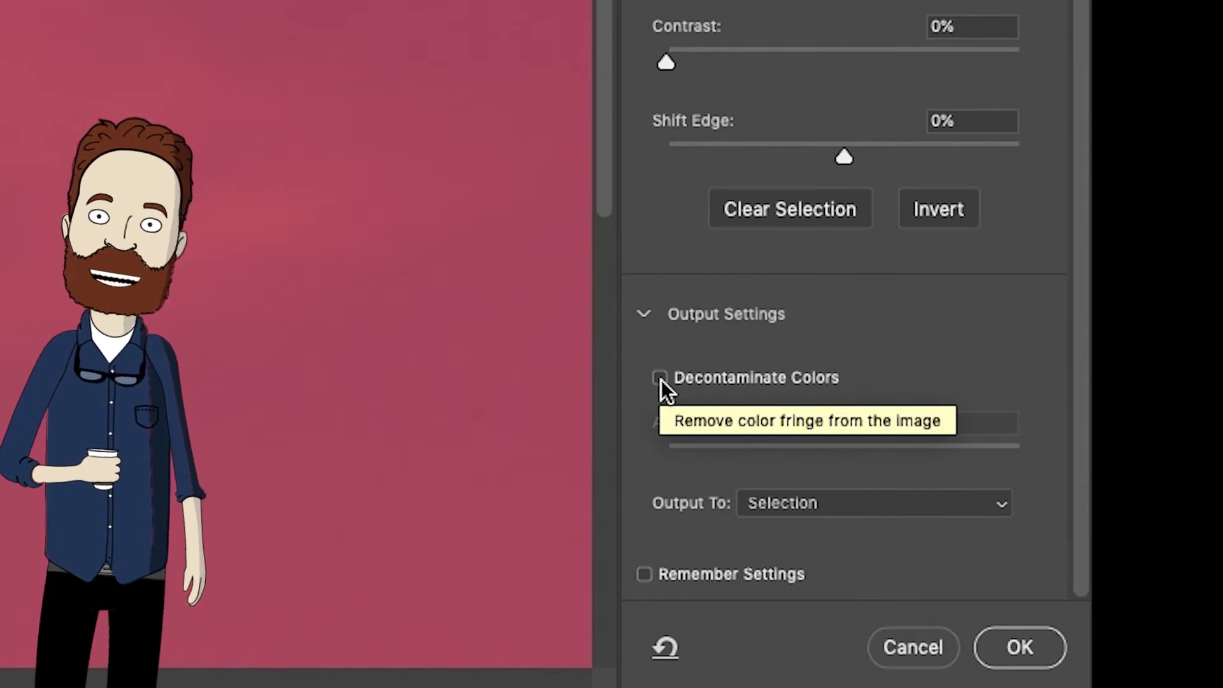
left_click(984, 504)
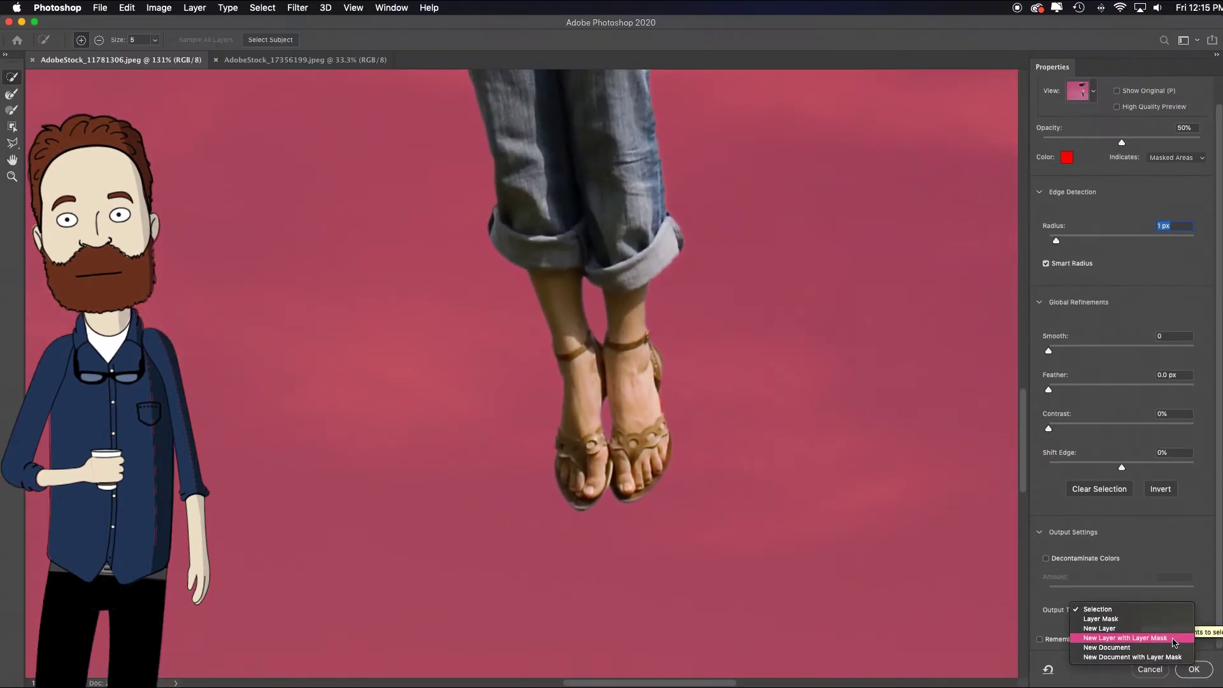
left_click(942, 573)
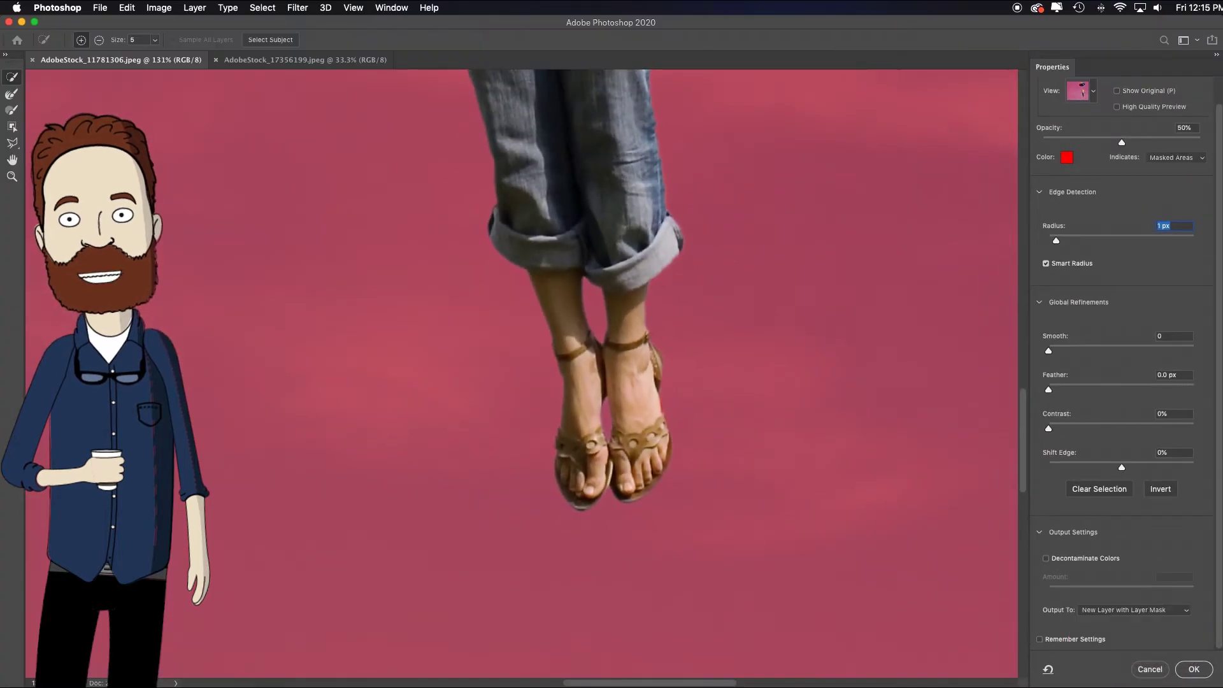
left_click(1204, 671)
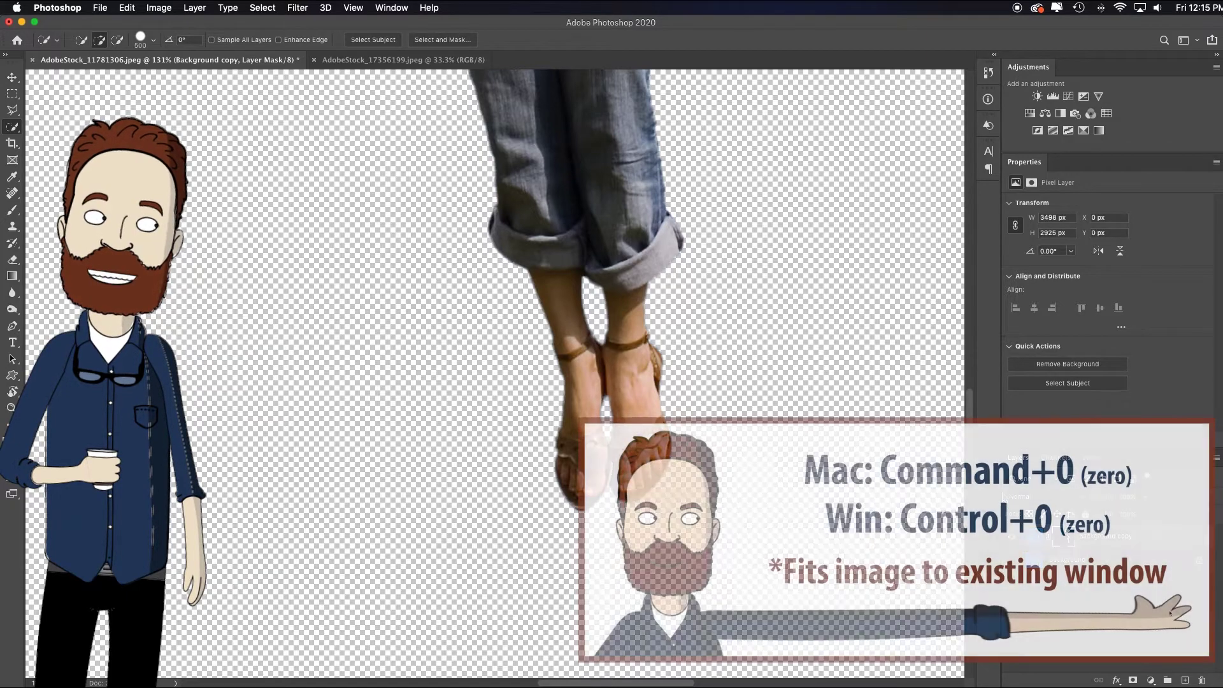
- Fit the cutout on screen, then switch to the AdobeStock_17356199.jpeg mountain photo
key("super+0")
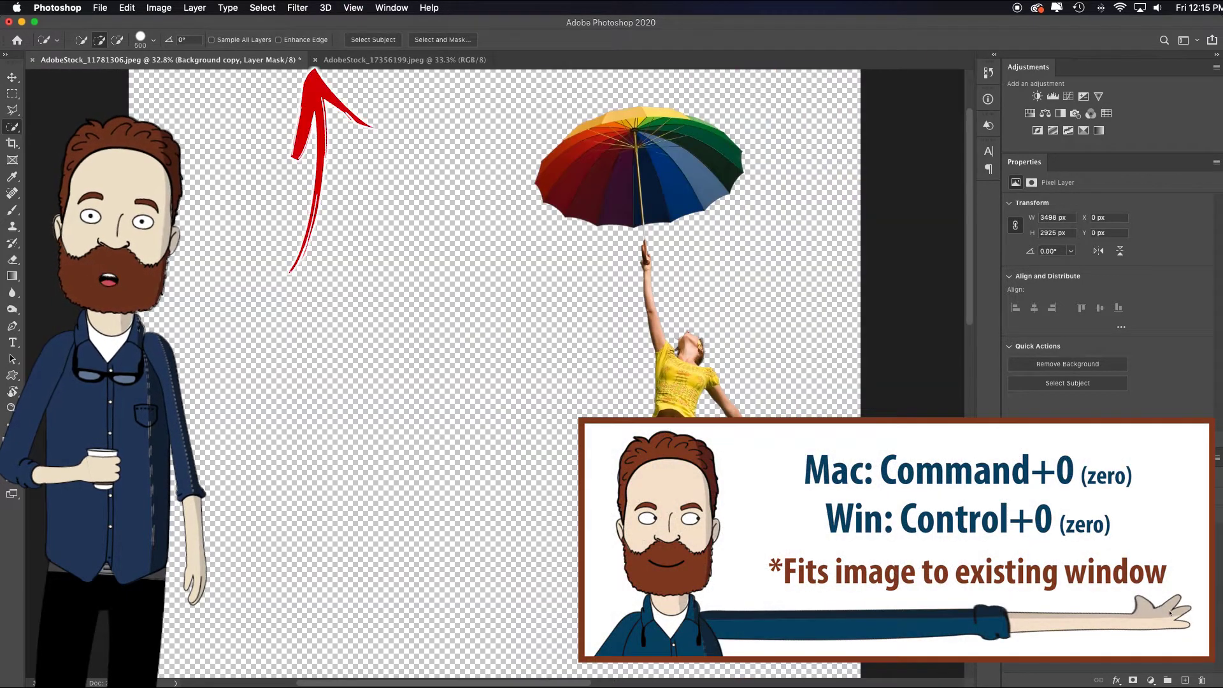
left_click(361, 62)
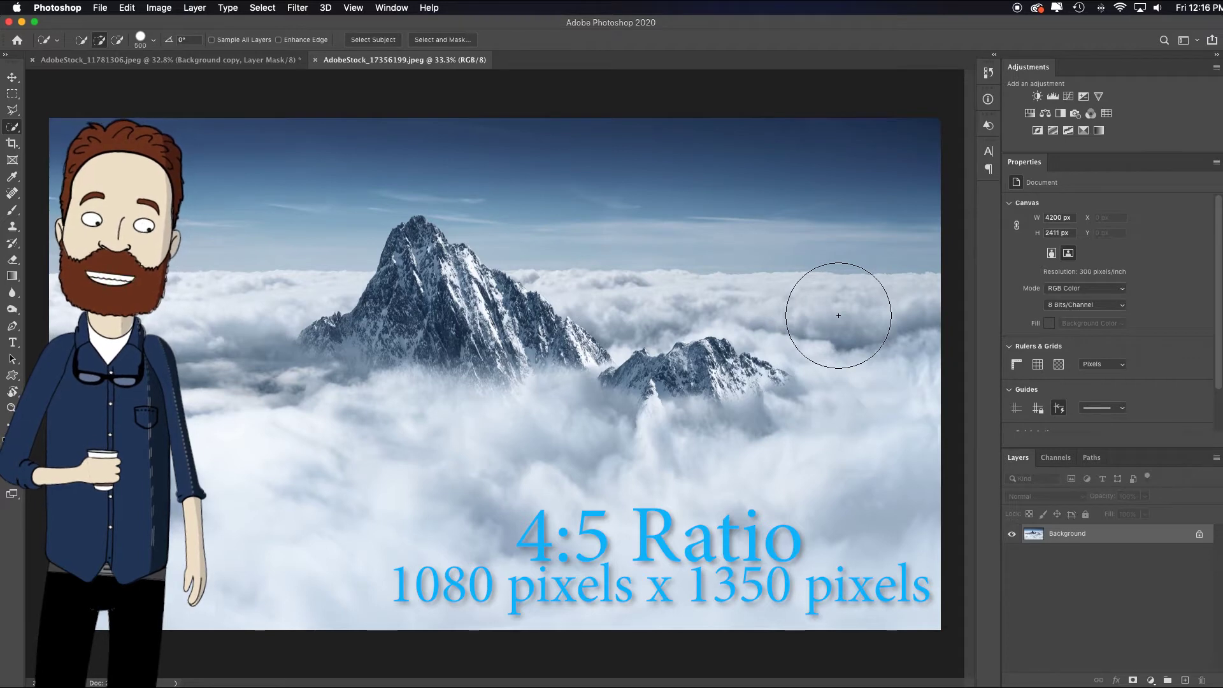
- Set the Crop tool to a custom 1080 : 1350 ratio
key("c")
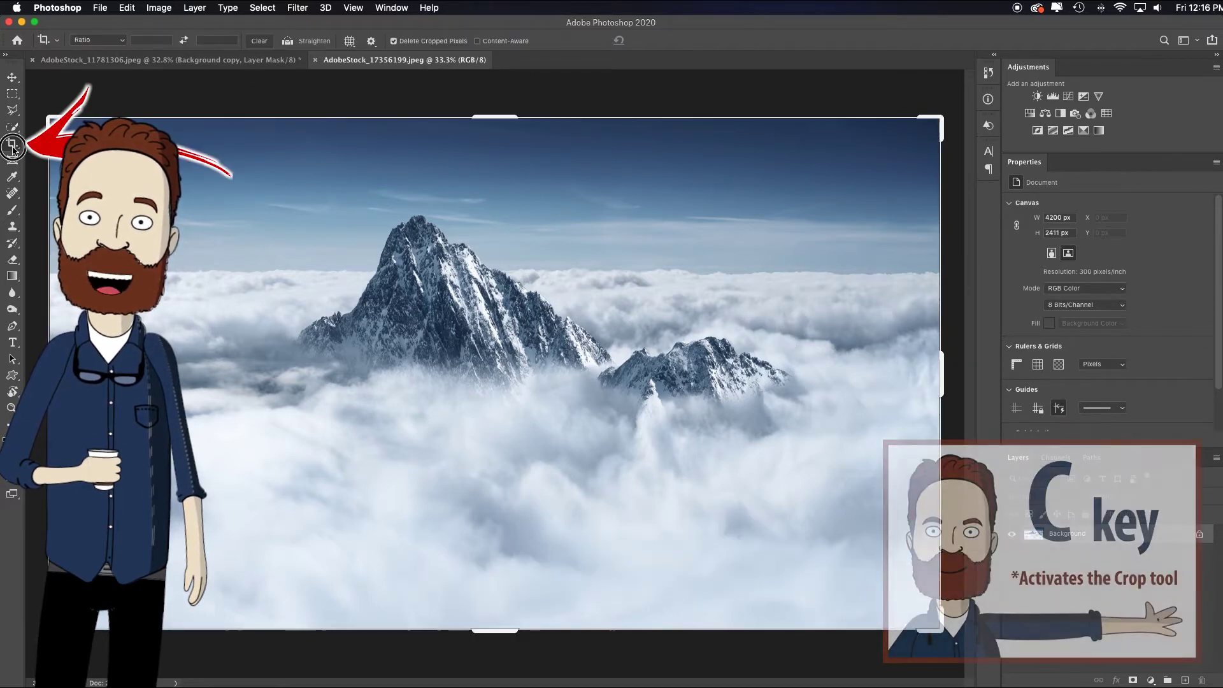
left_click(121, 43)
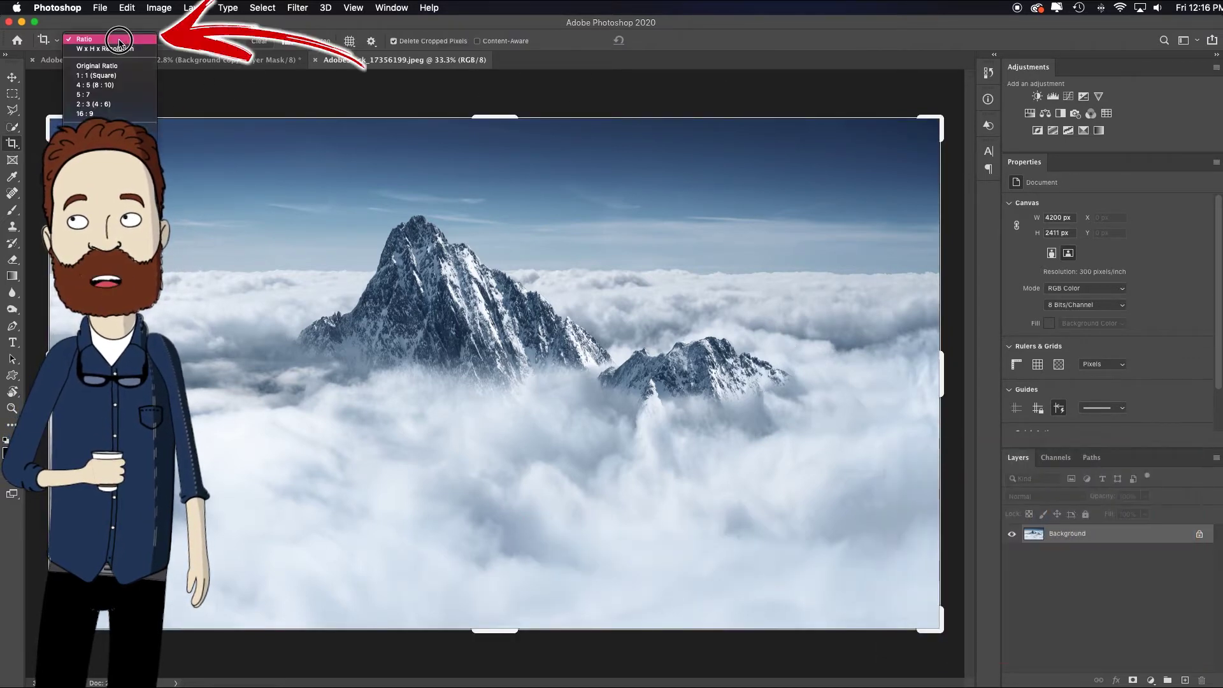
left_click(120, 40)
left_click(165, 41)
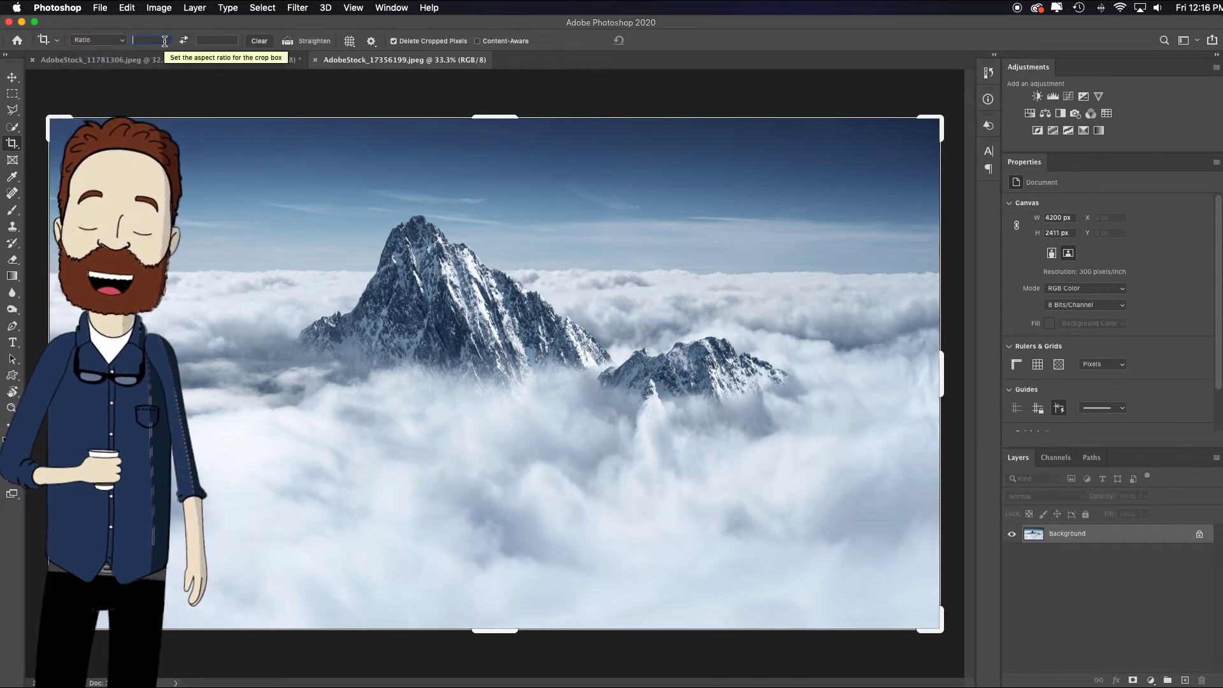
type("1080")
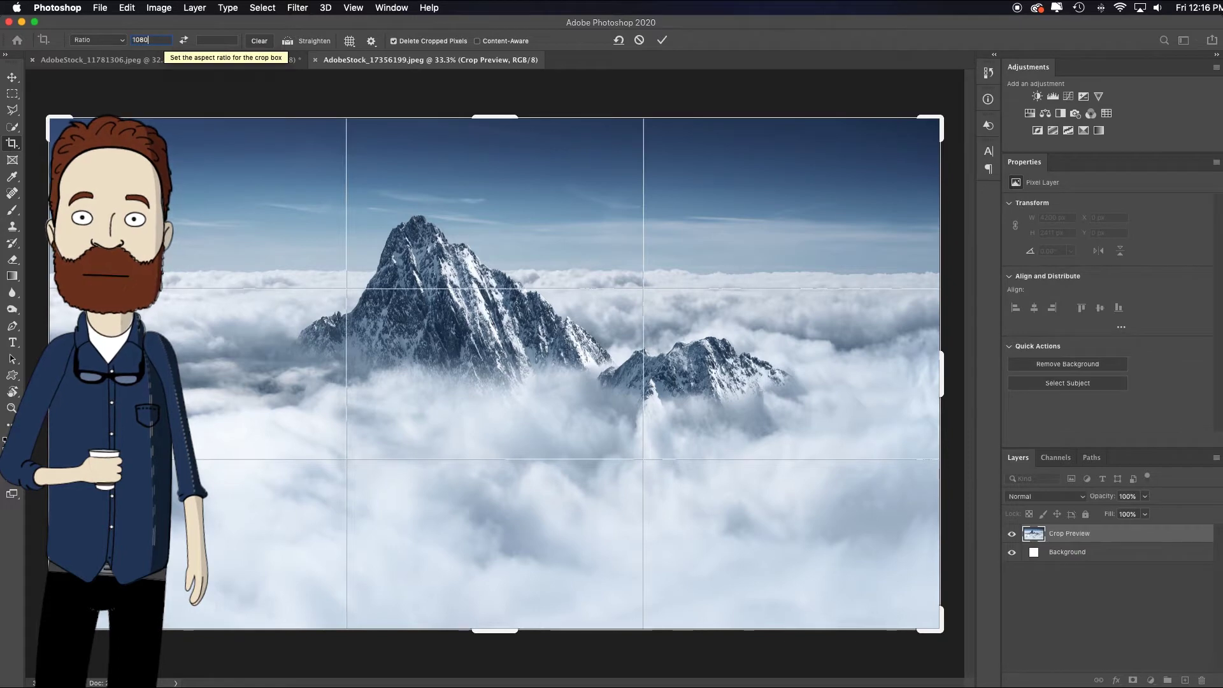
key("Tab")
type("1350")
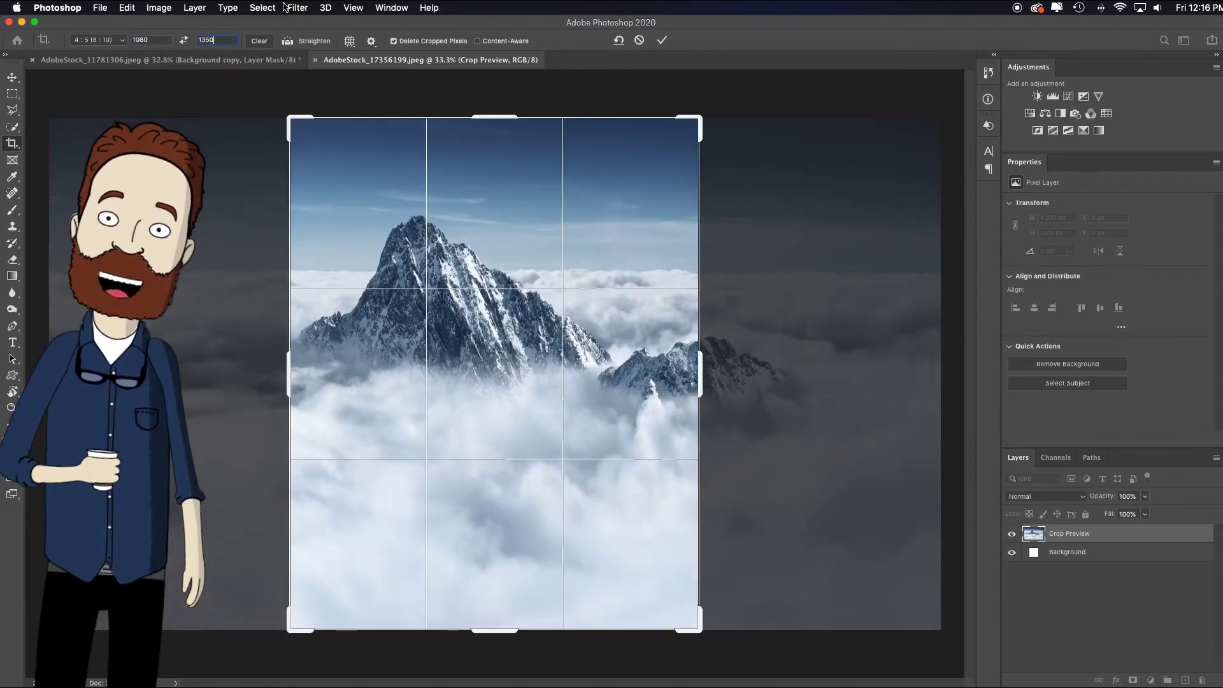
- Extend the crop above the sky, shift the mountain left, and commit the 3064 × 3830 crop
key("super+minus")
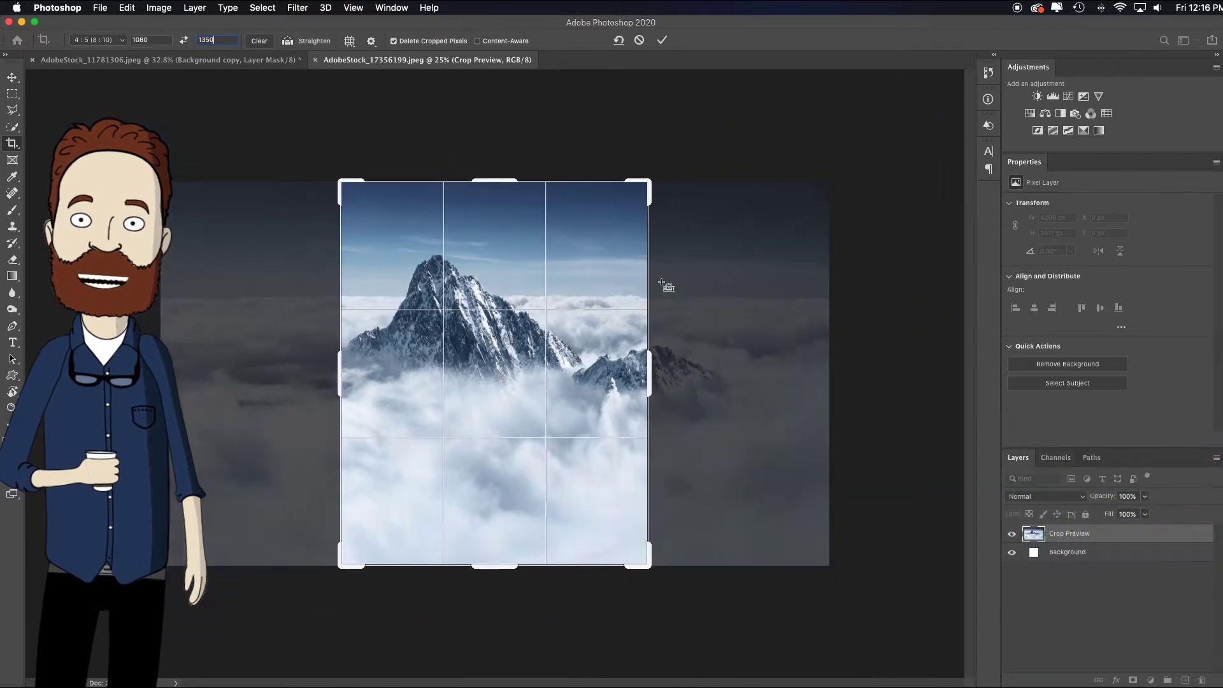
key("super+minus")
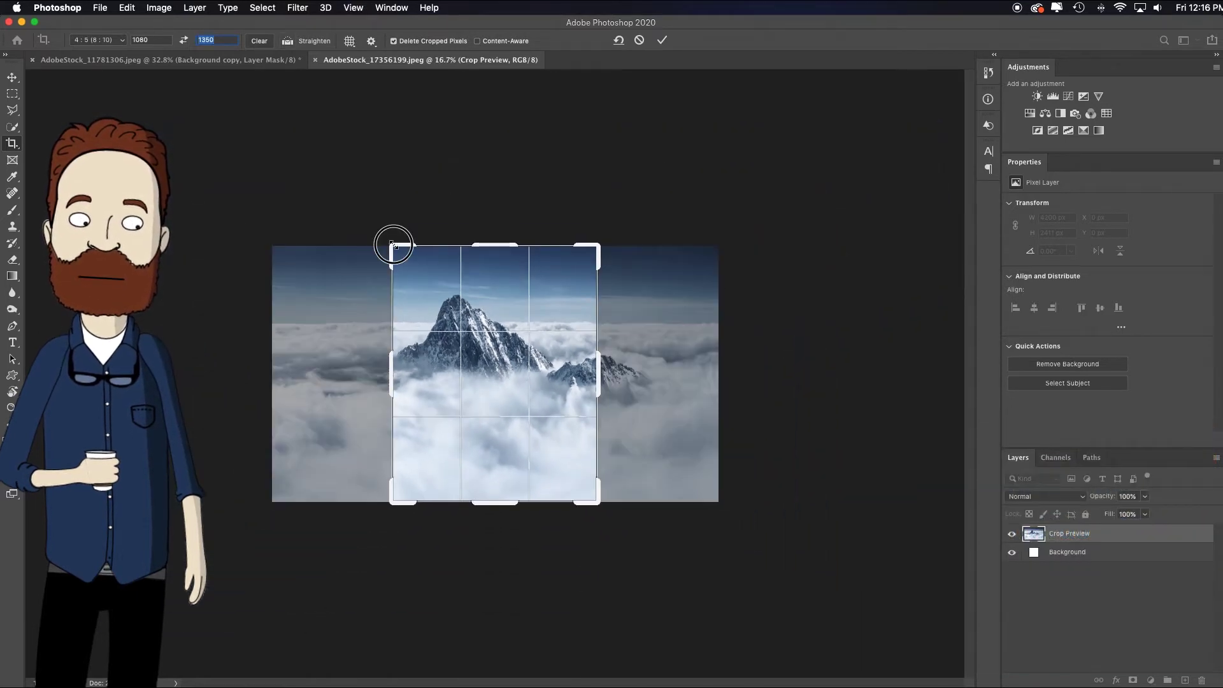
left_click_drag(390, 246, 352, 150)
mouse_move(579, 373)
left_mouse_down()
mouse_move(536, 363)
mouse_move(571, 373)
left_mouse_up()
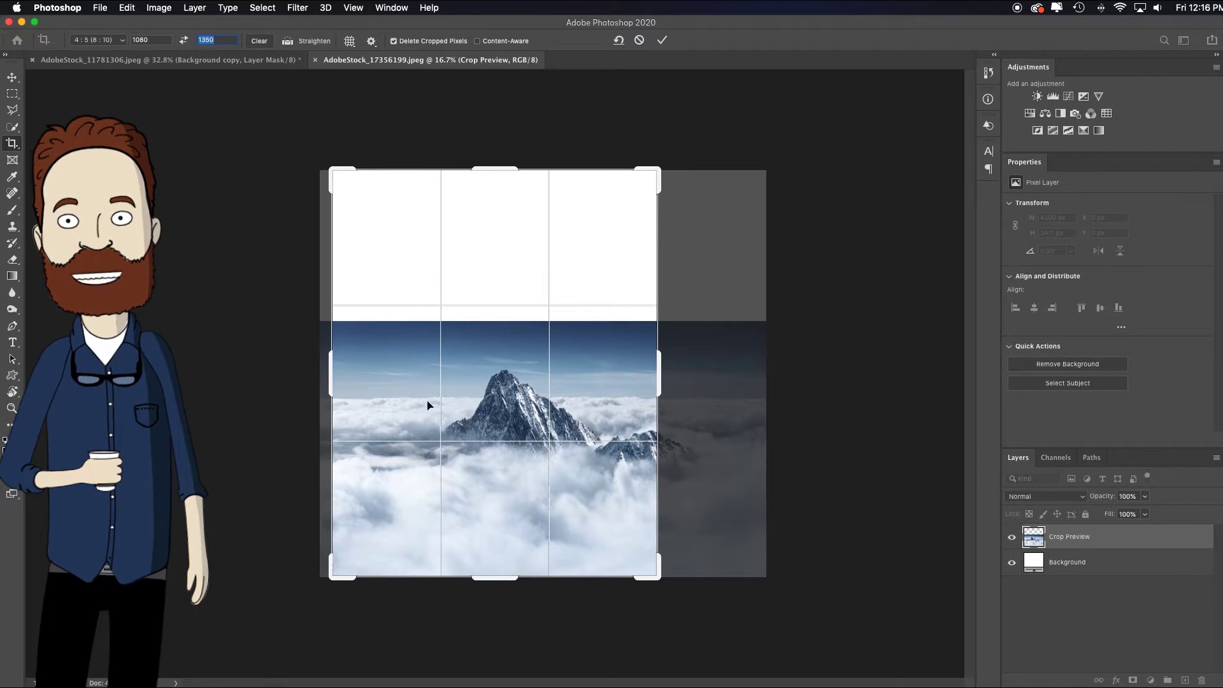
key("Return")
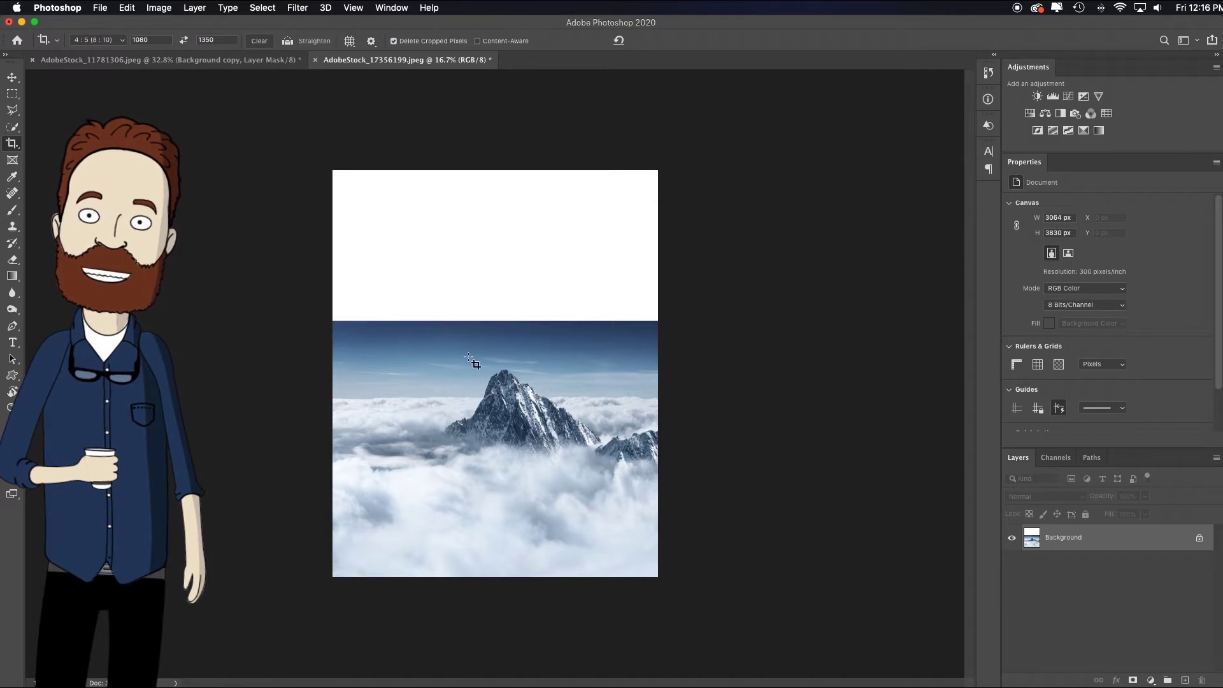
- Quick-select the clouds and mountain, tracing the right ridge with a smaller brush
left_click(13, 128)
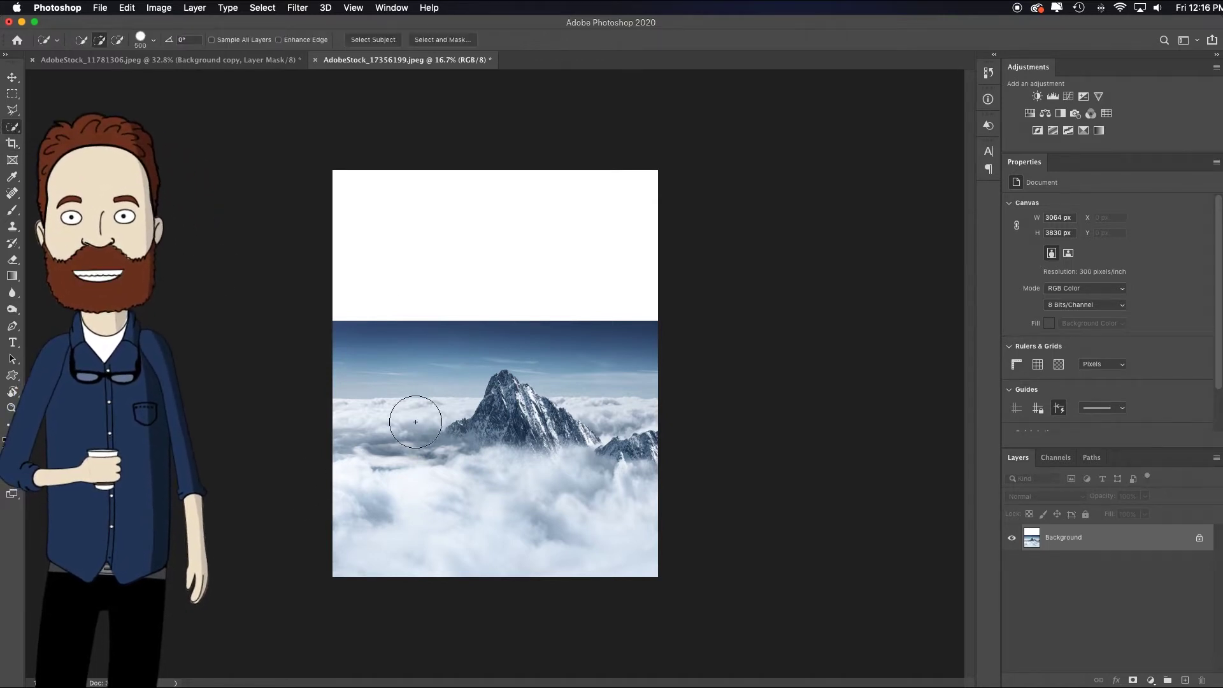
mouse_move(359, 427)
left_mouse_down()
mouse_move(649, 446)
mouse_move(656, 491)
left_mouse_up()
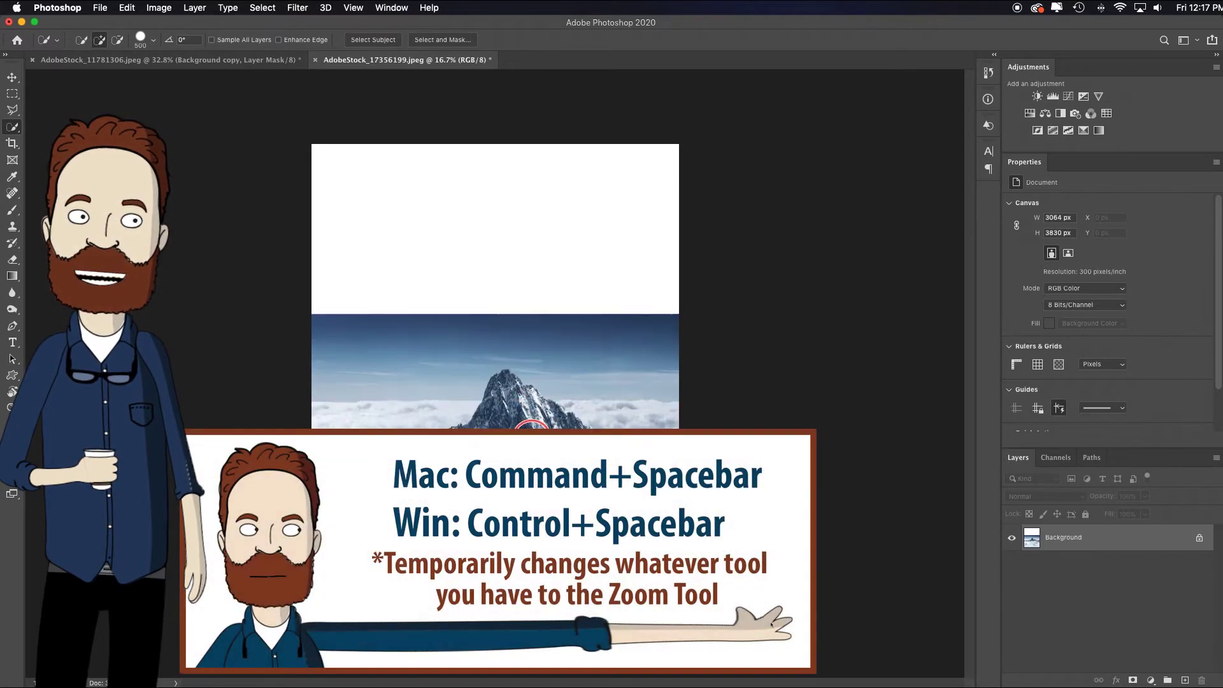
left_click(500, 413, "super")
key("bracketleft")
key("bracketleft")
key("bracketleft")
key("bracketleft")
key("bracketleft")
key("bracketleft")
key("bracketleft")
key("bracketleft")
key("bracketleft")
key("bracketleft")
key("bracketleft")
key("bracketleft")
key("bracketleft")
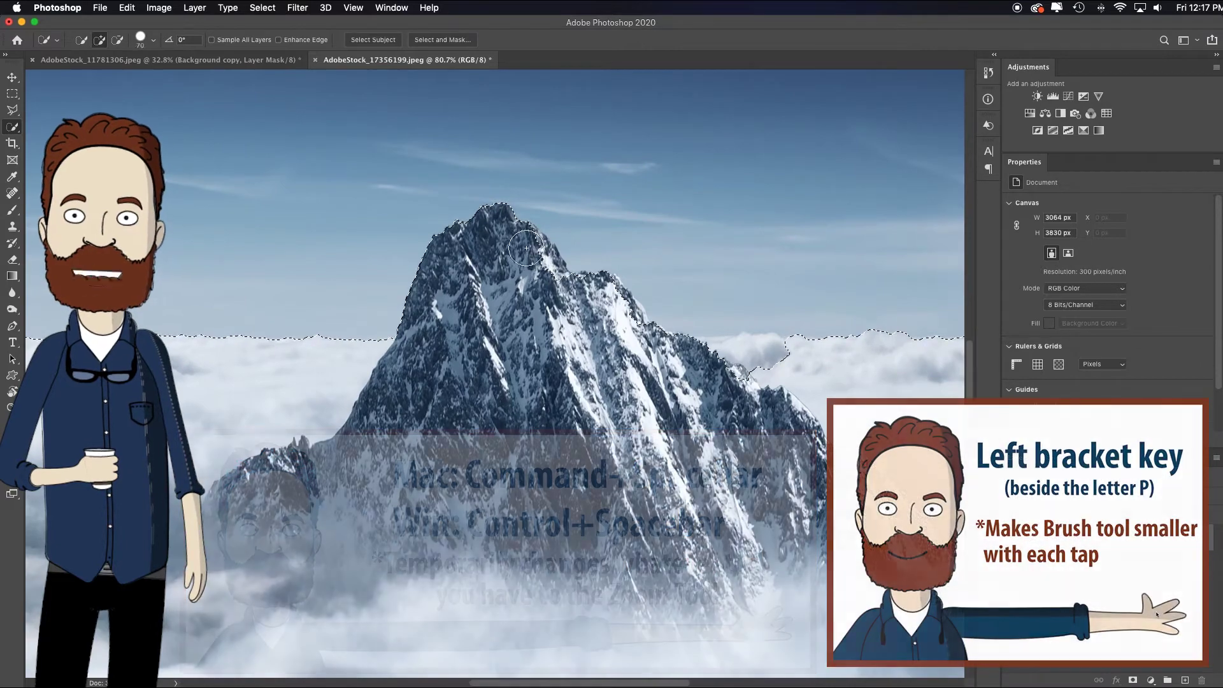
mouse_move(528, 244)
left_mouse_down()
mouse_move(620, 341)
mouse_move(723, 376)
mouse_move(718, 366)
mouse_move(773, 364)
mouse_move(677, 350)
left_mouse_up()
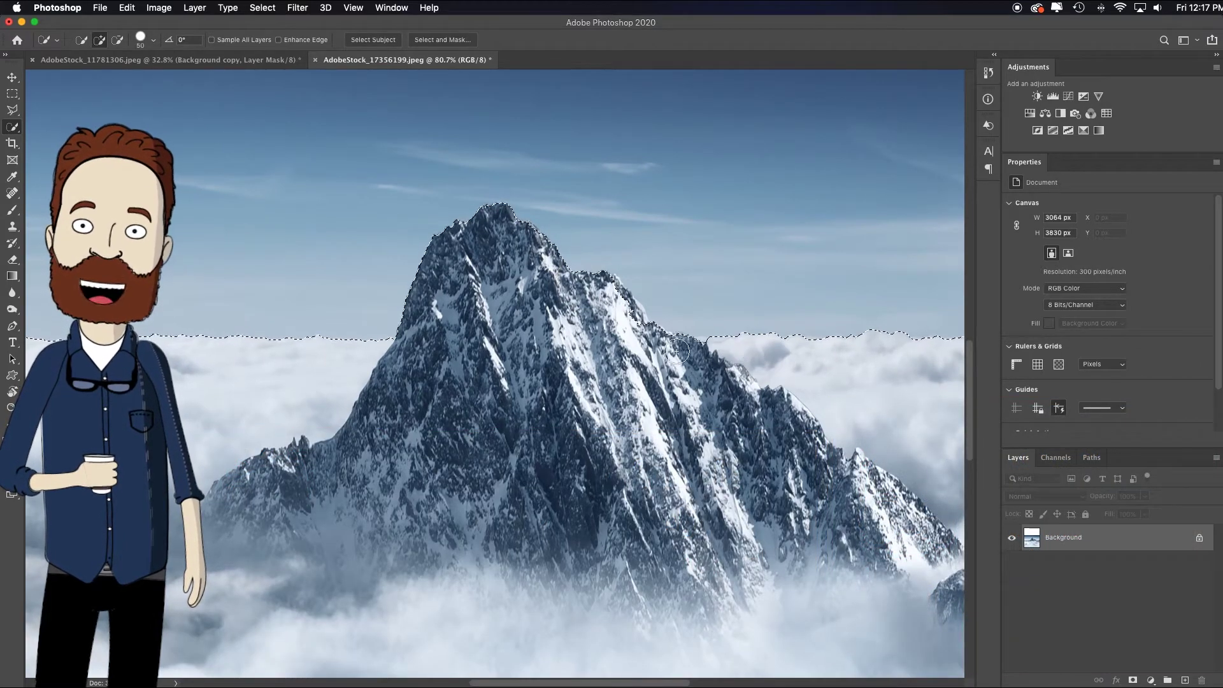
left_click(456, 40)
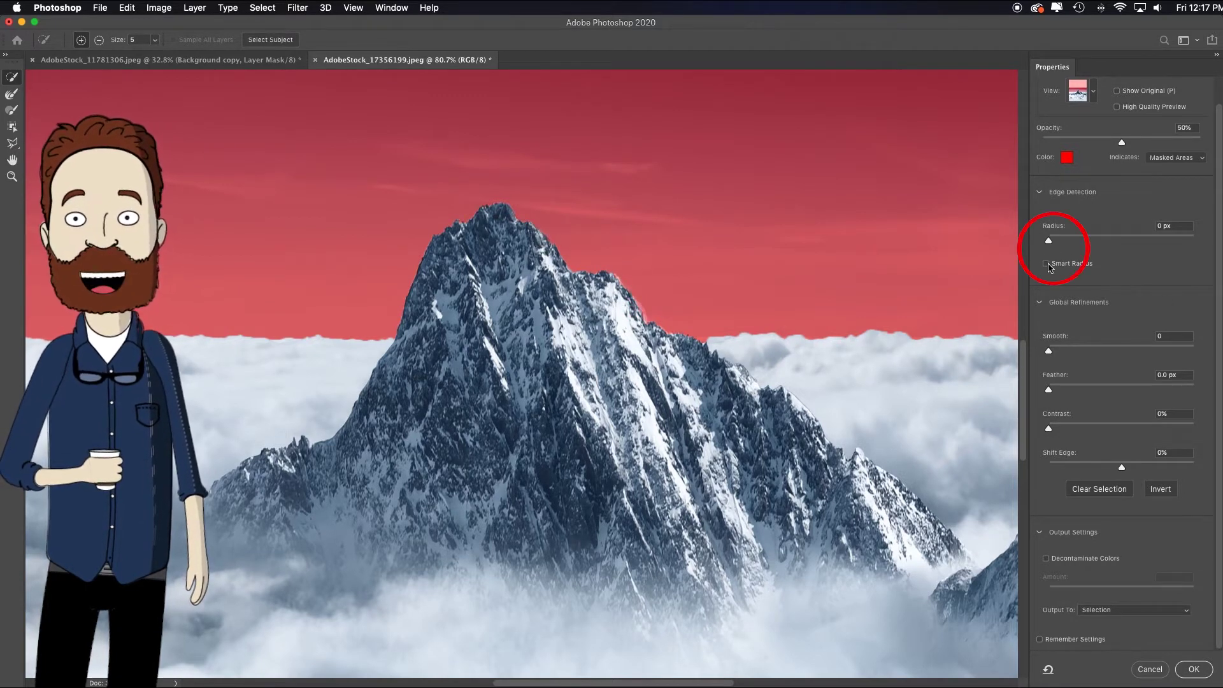
- Use a 2 px radius and Refine Edge Brush on the ridge, output to New Layer with Layer Mask
left_click_drag(1059, 244, 1070, 242)
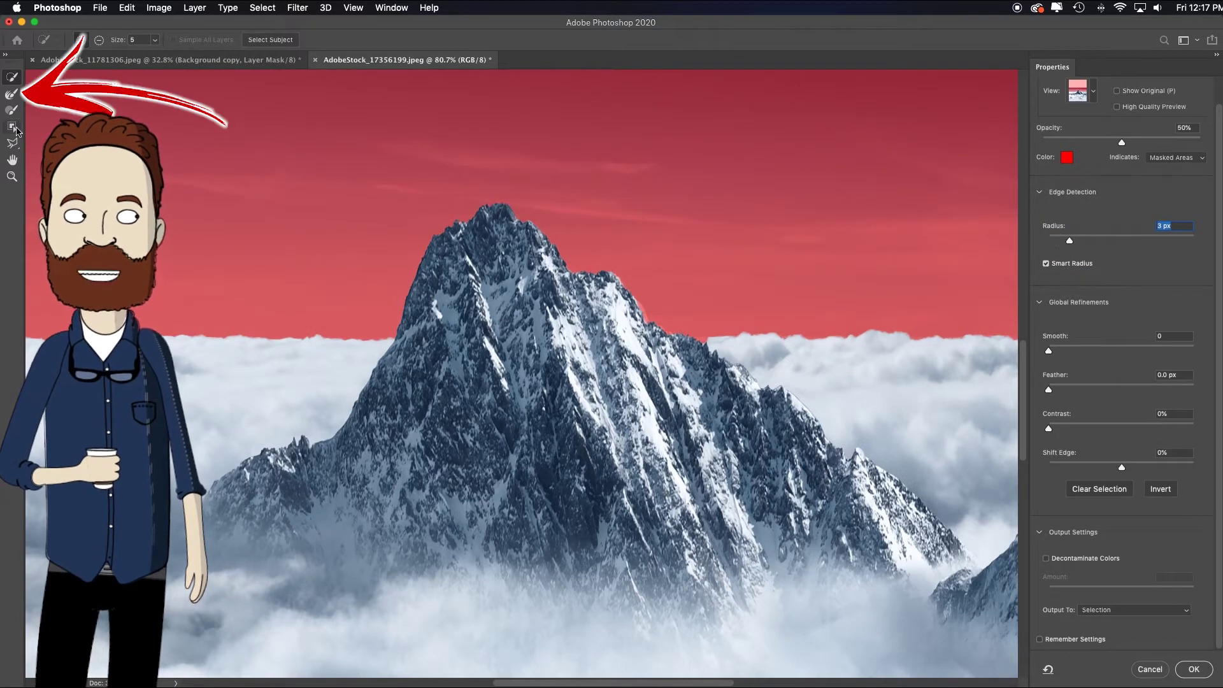
left_click(11, 93)
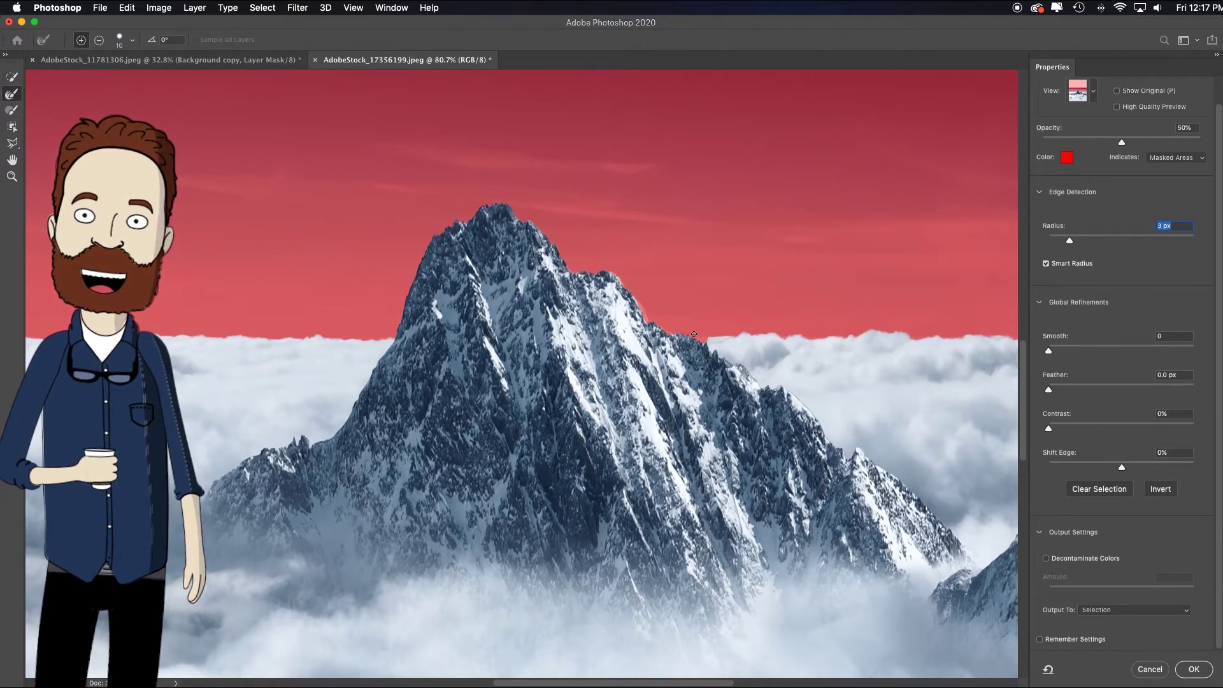
mouse_move(704, 337)
left_mouse_down()
mouse_move(658, 325)
mouse_move(613, 271)
left_mouse_up()
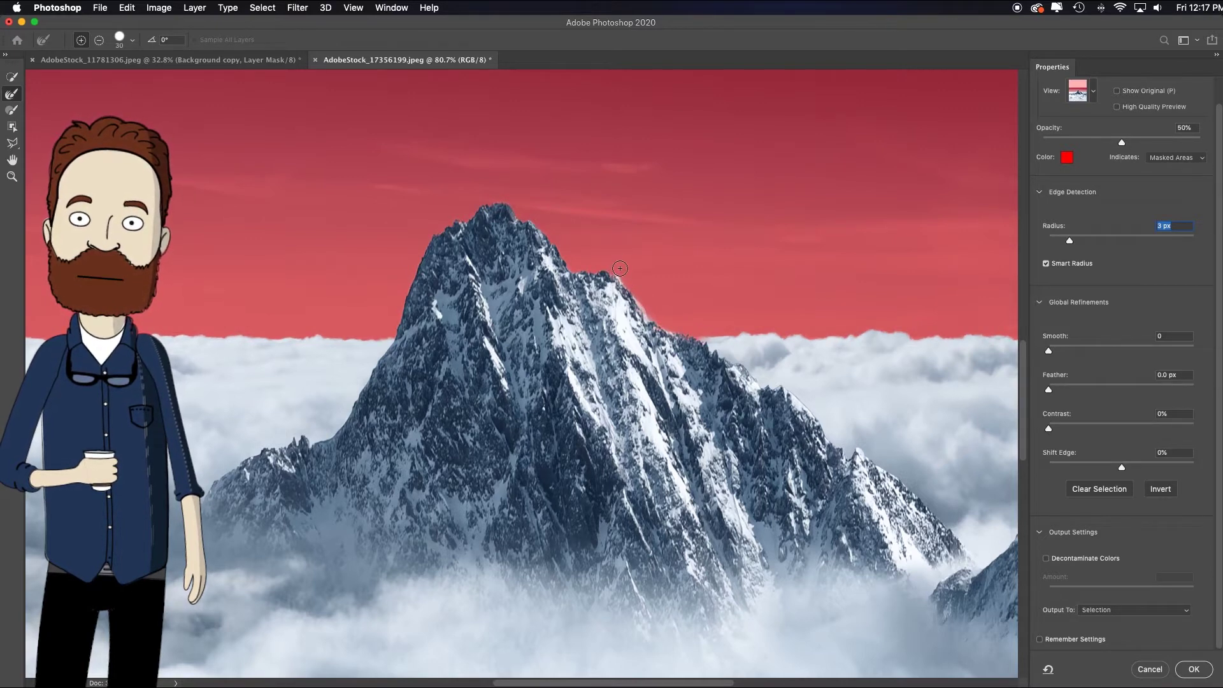
left_click_drag(831, 448, 330, 415)
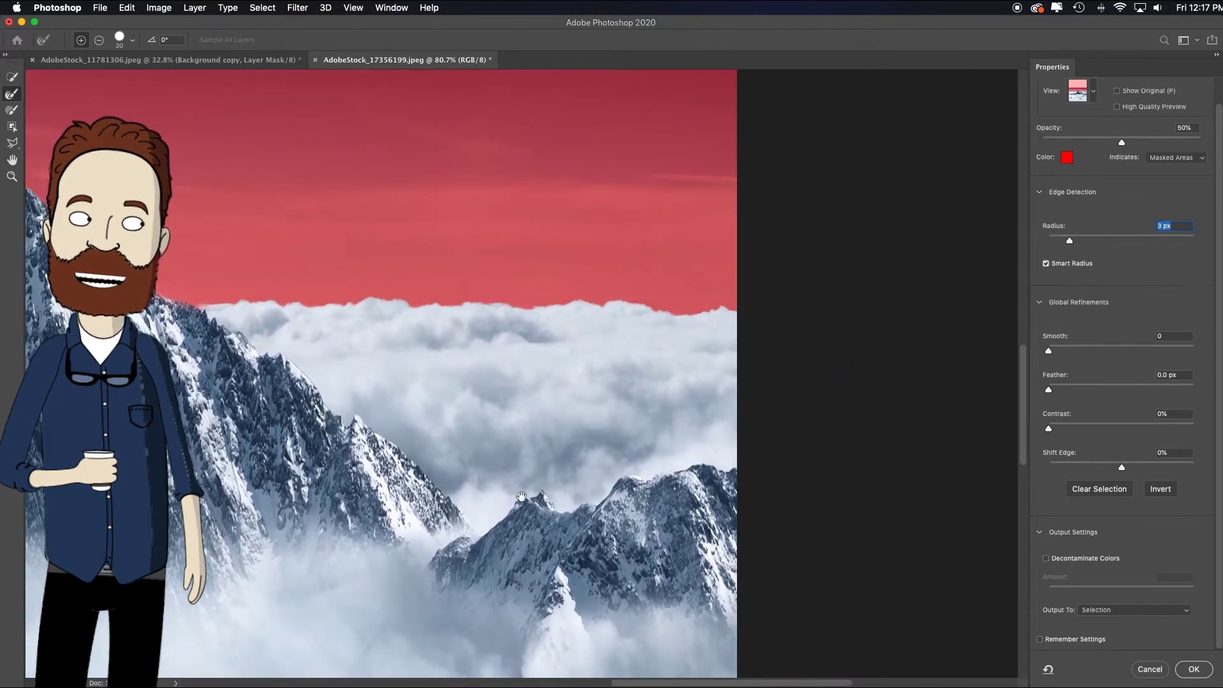
left_click(1180, 611)
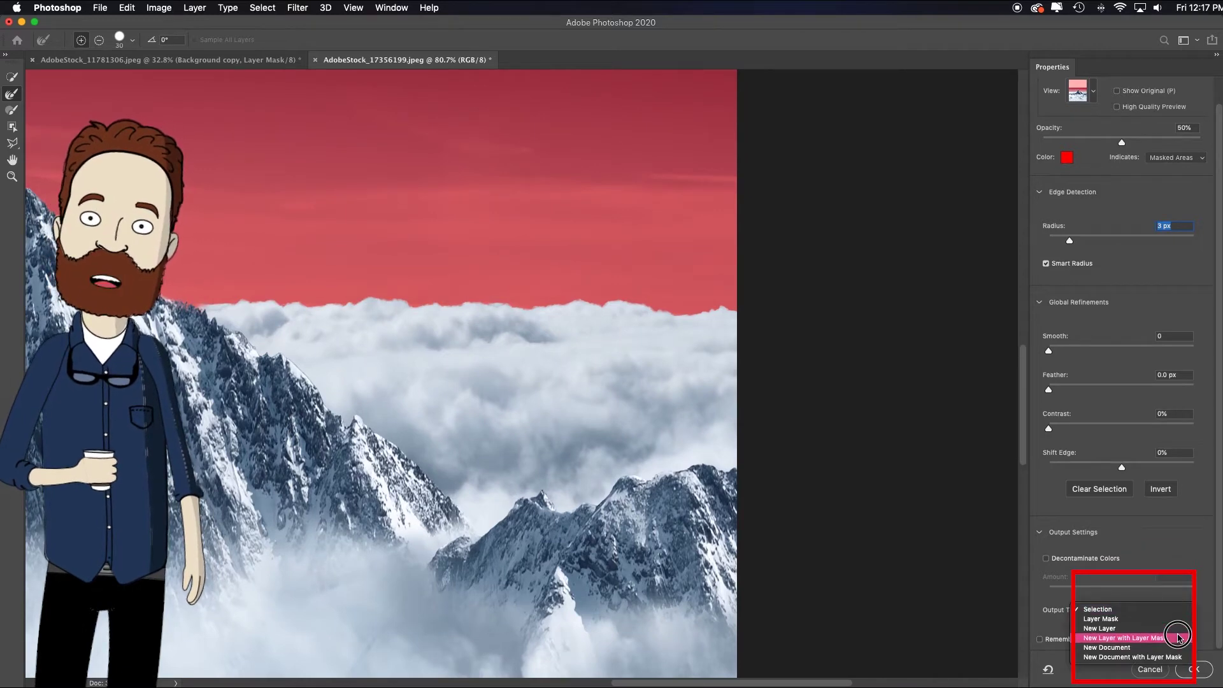
left_click(1179, 637)
left_click(1194, 669)
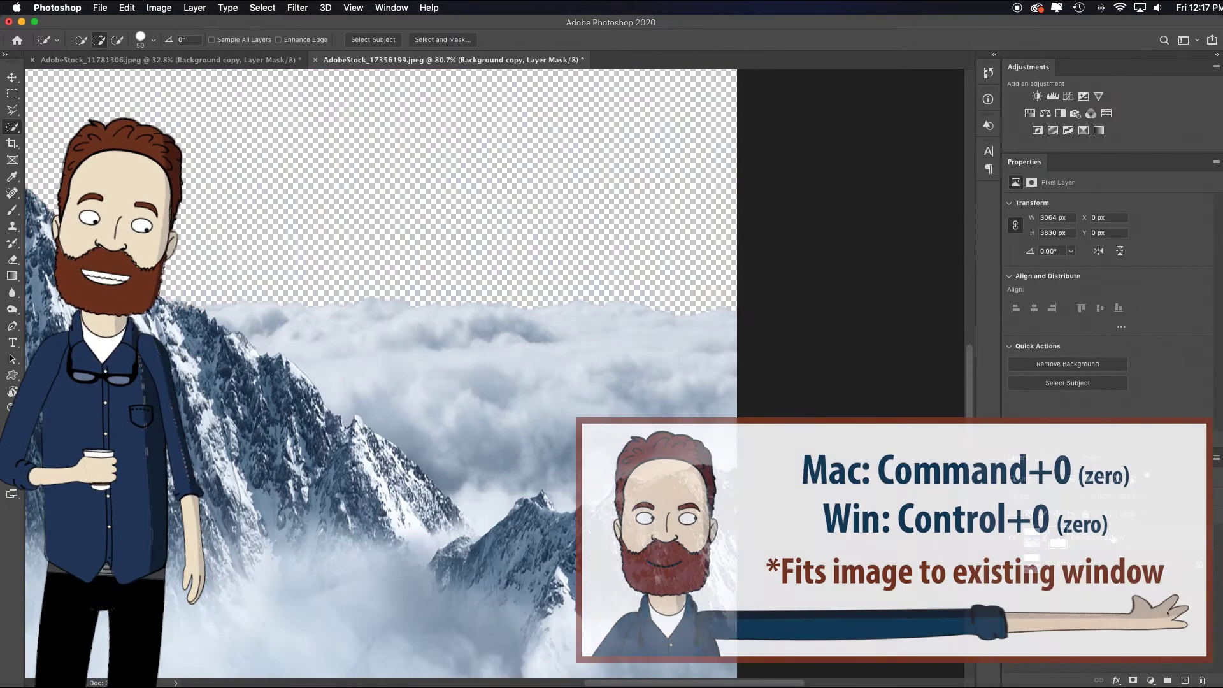
- Check the cutout by toggling Background visibility, then duplicate the Background layer
key("super+0")
left_click(1010, 561)
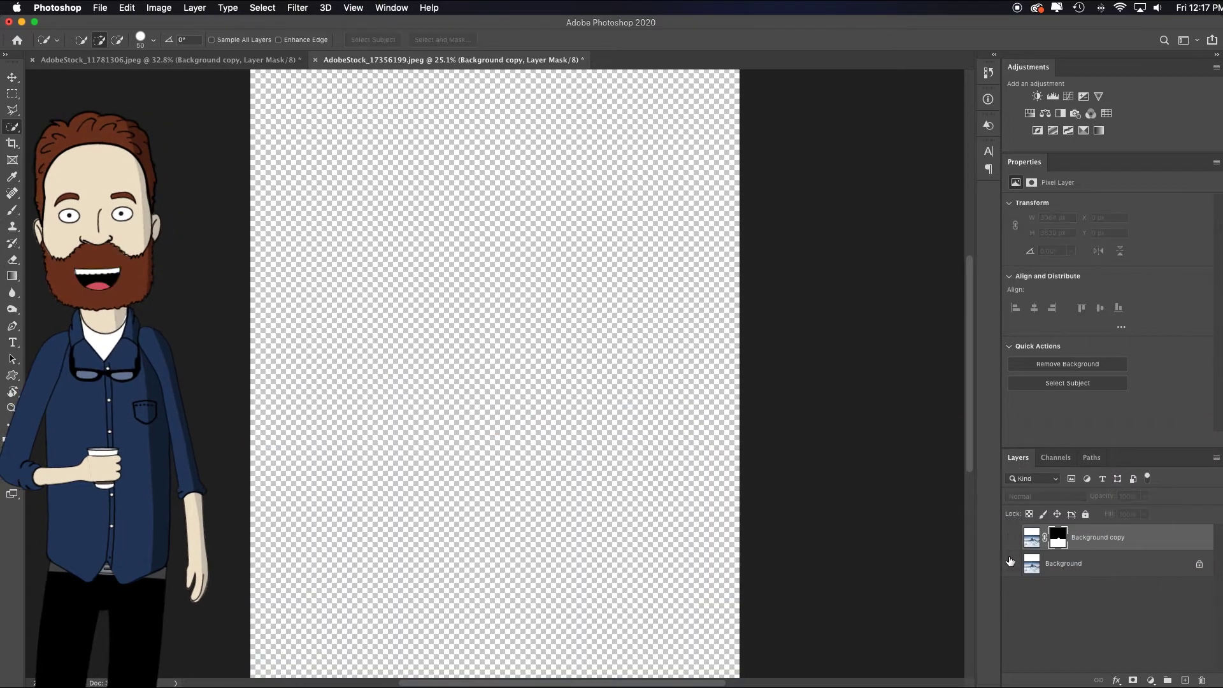
left_click(1012, 564)
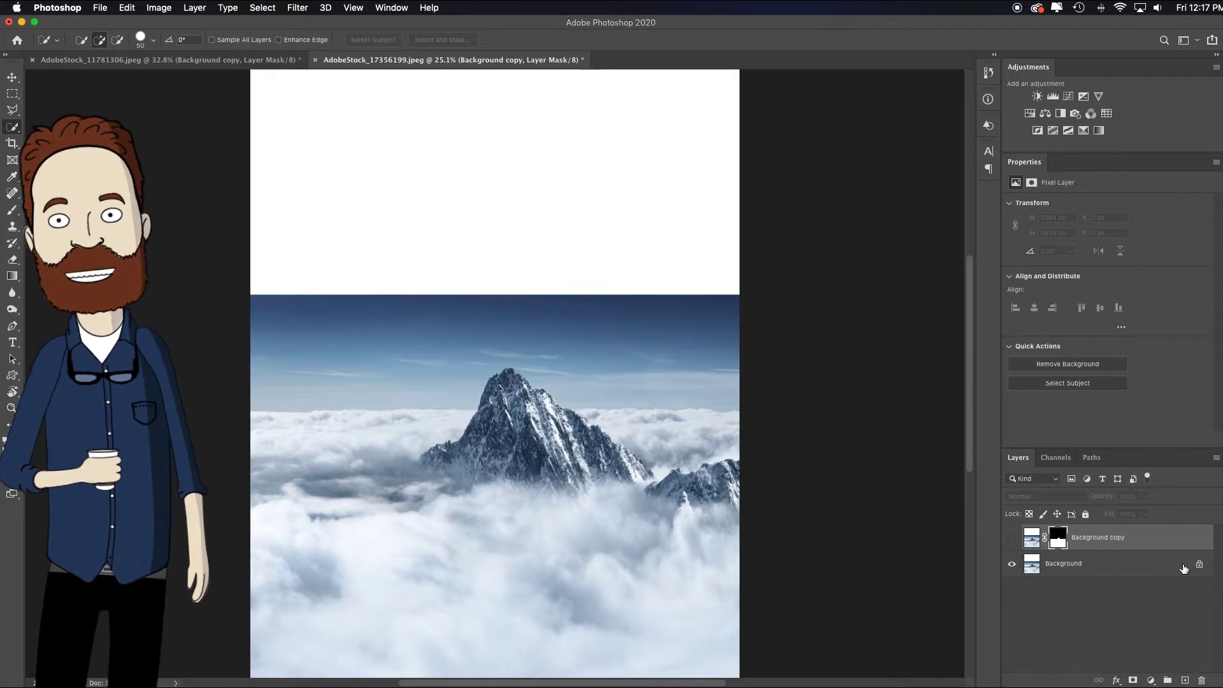
left_click(1178, 568)
key("super+j")
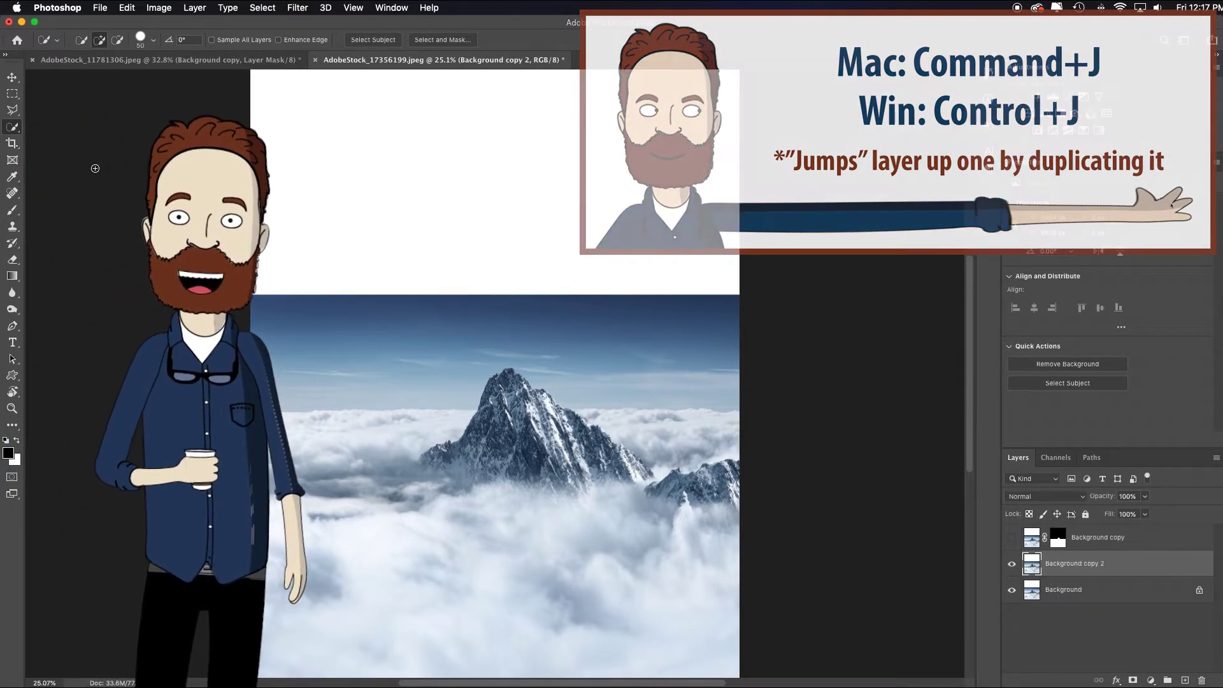
- Clone-stamp cloud over the mountain's left slope and sharp peak
key("s")
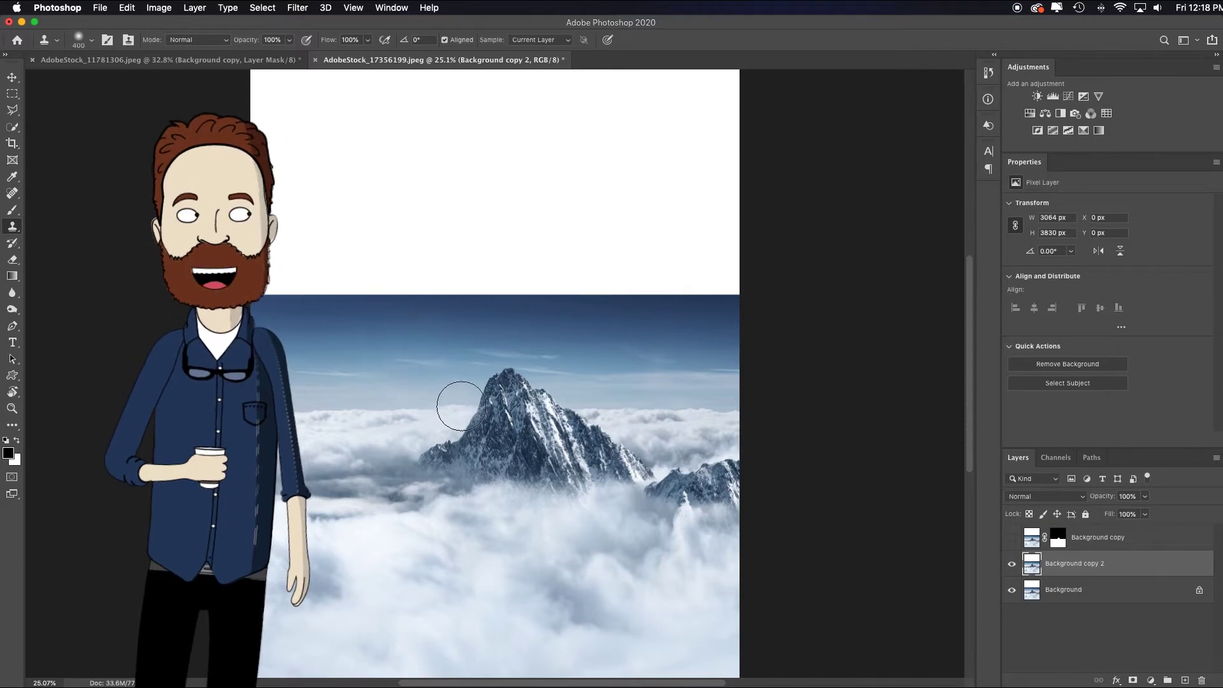
left_click_drag(461, 405, 534, 399)
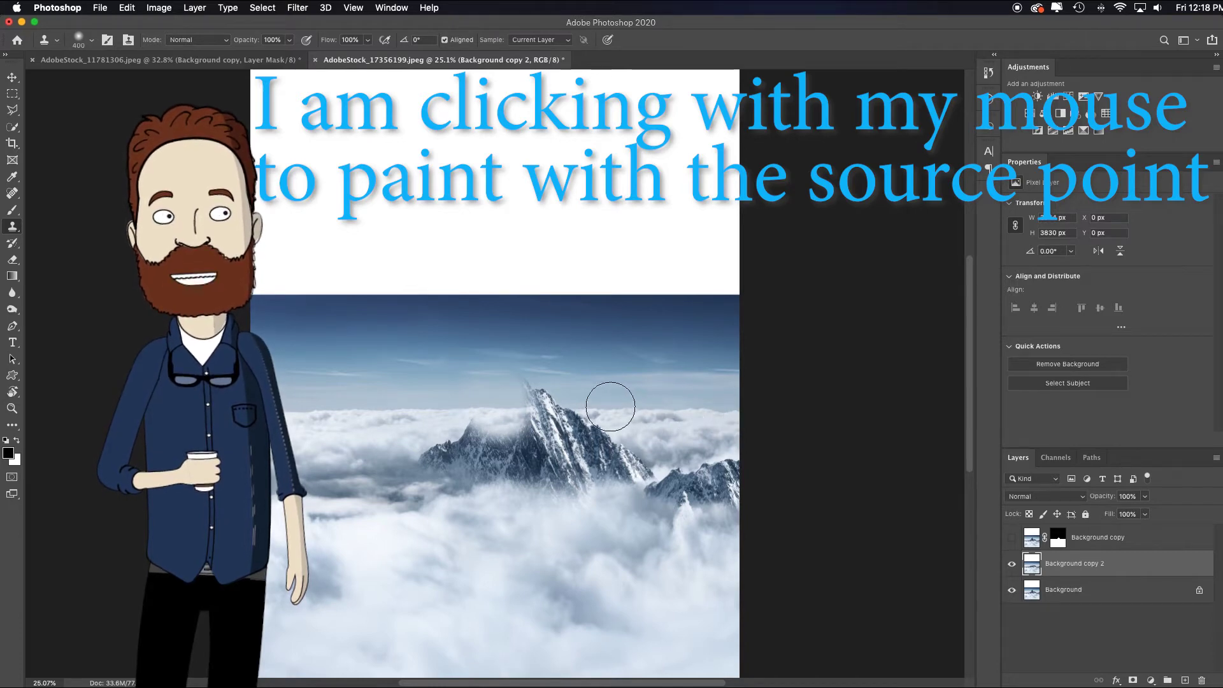
mouse_move(564, 409)
left_mouse_down()
mouse_move(587, 396)
mouse_move(565, 391)
left_mouse_up()
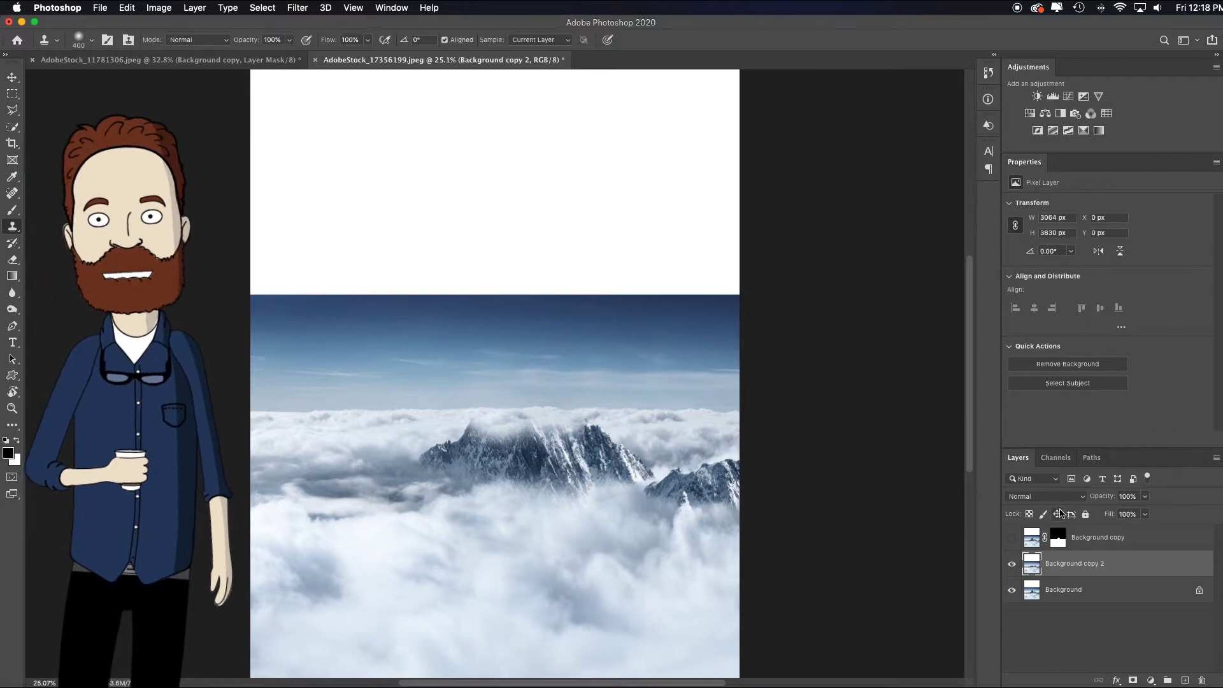
- Marquee the white top strip and fill it with Content-Aware sky
key("super+minus")
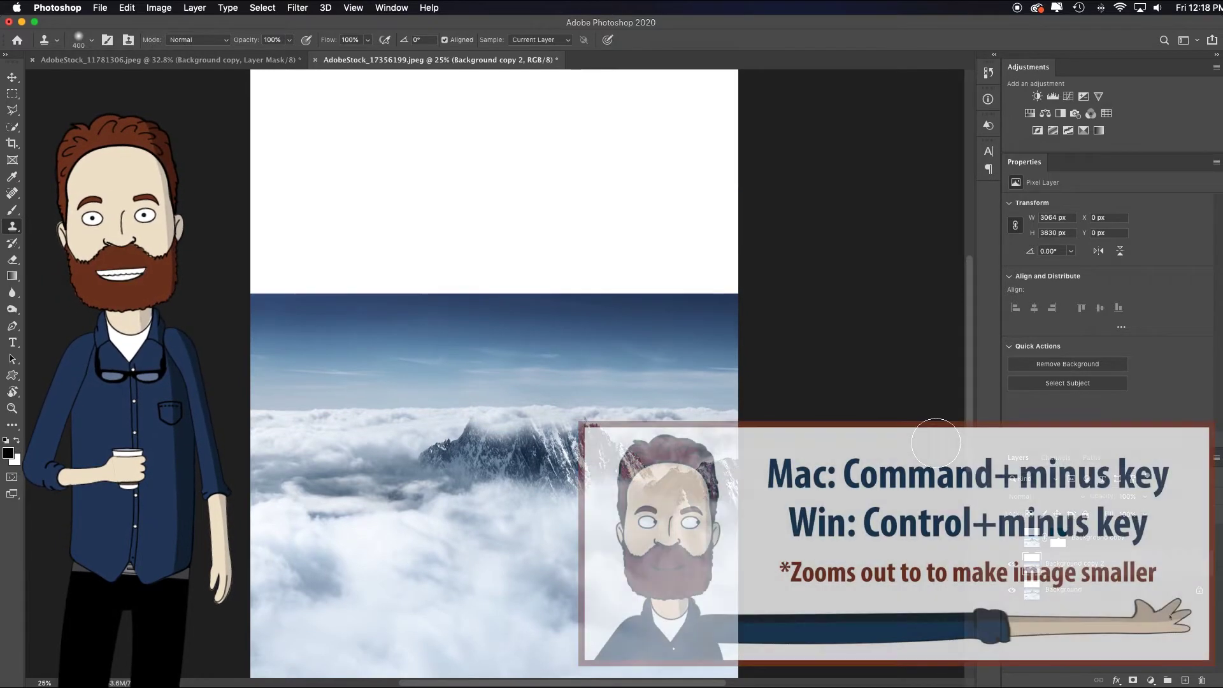
key("super+minus")
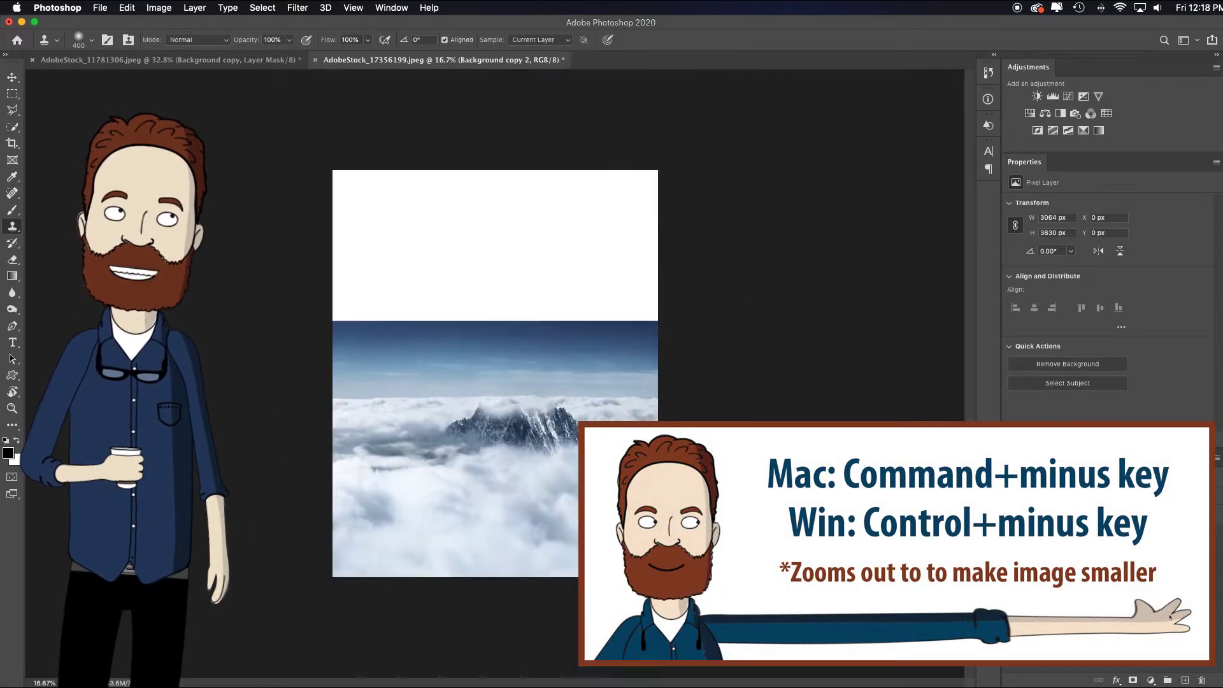
key("m")
left_click_drag(315, 152, 663, 321)
key("shift+BackSpace")
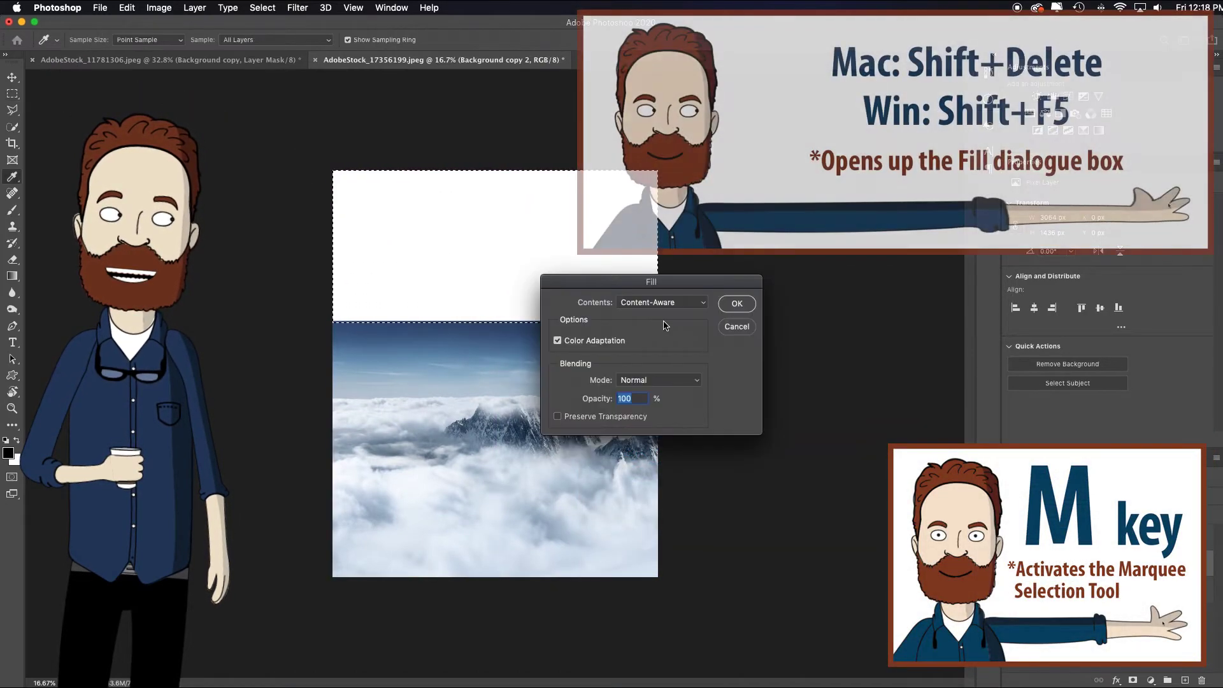
left_click_drag(697, 282, 562, 226)
left_click(567, 247)
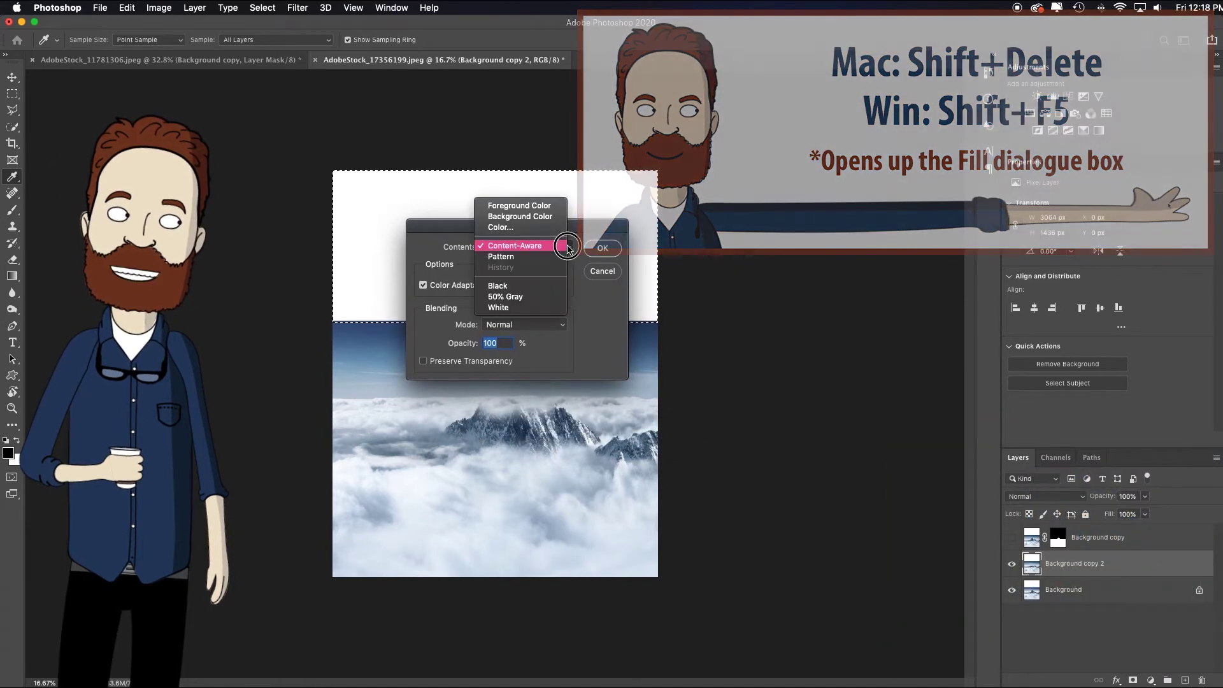
left_click(566, 246)
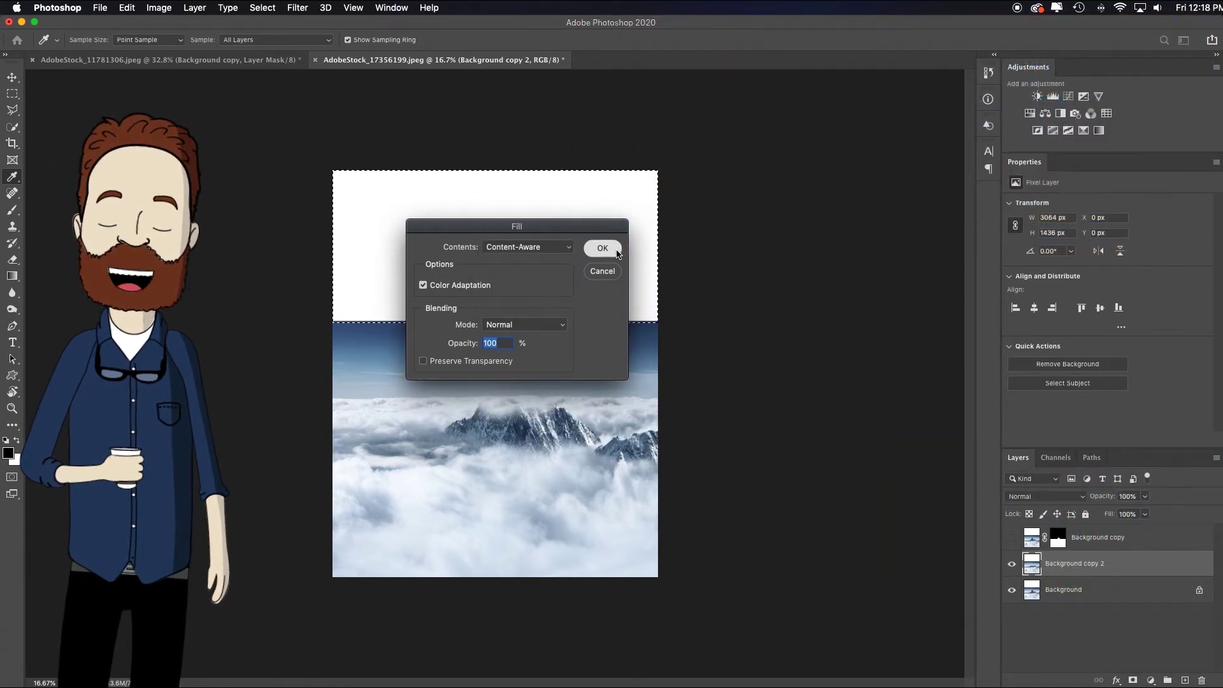
left_click(603, 248)
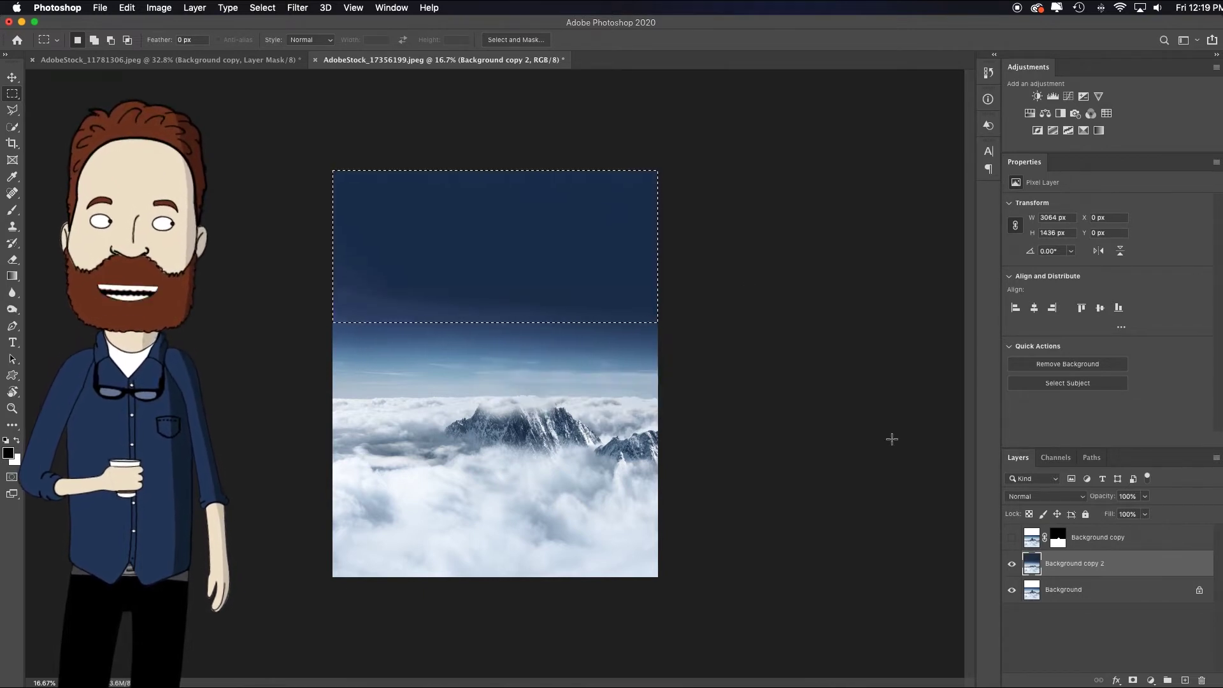
- Deselect and toggle the masked peak layer on and off to compare
key("super+d")
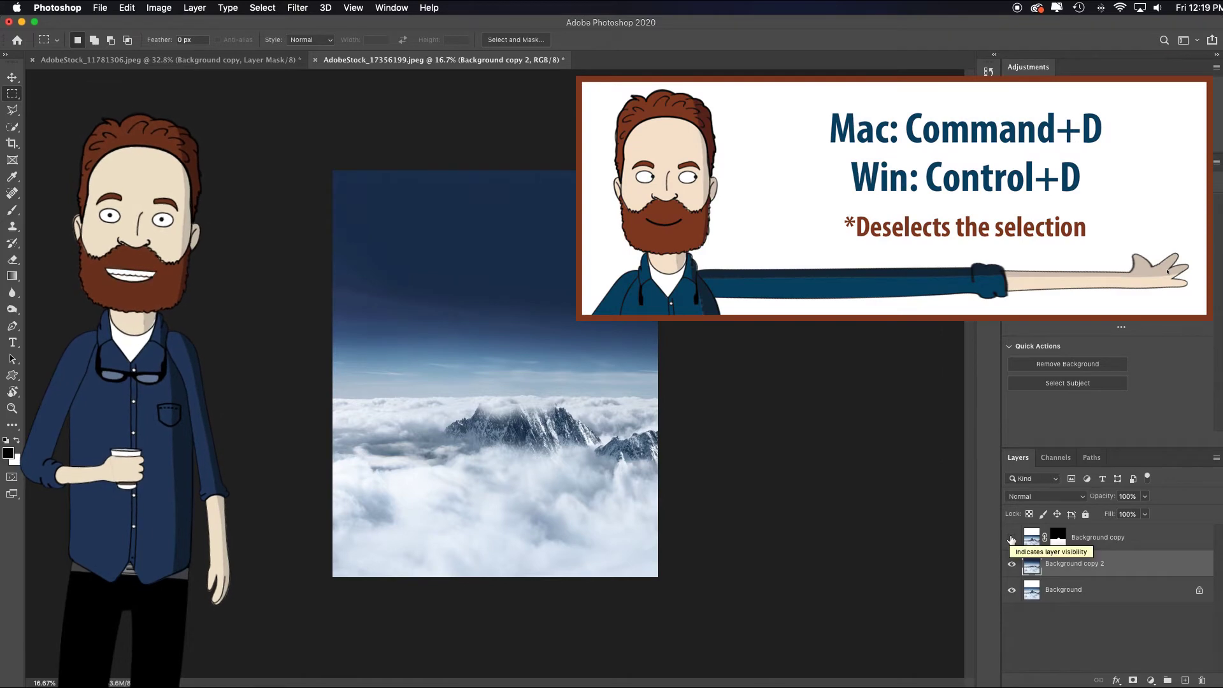
left_click(1011, 538)
left_click(1012, 538)
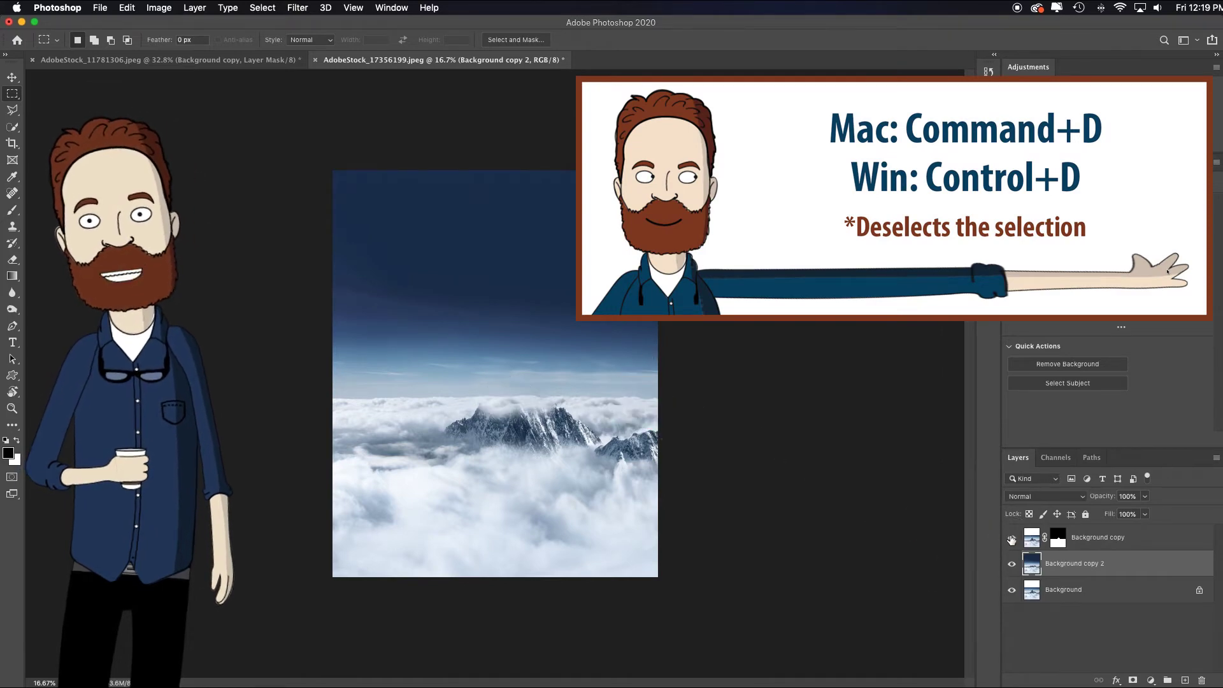
left_click(1011, 538)
left_click(1012, 538)
left_click(1011, 538)
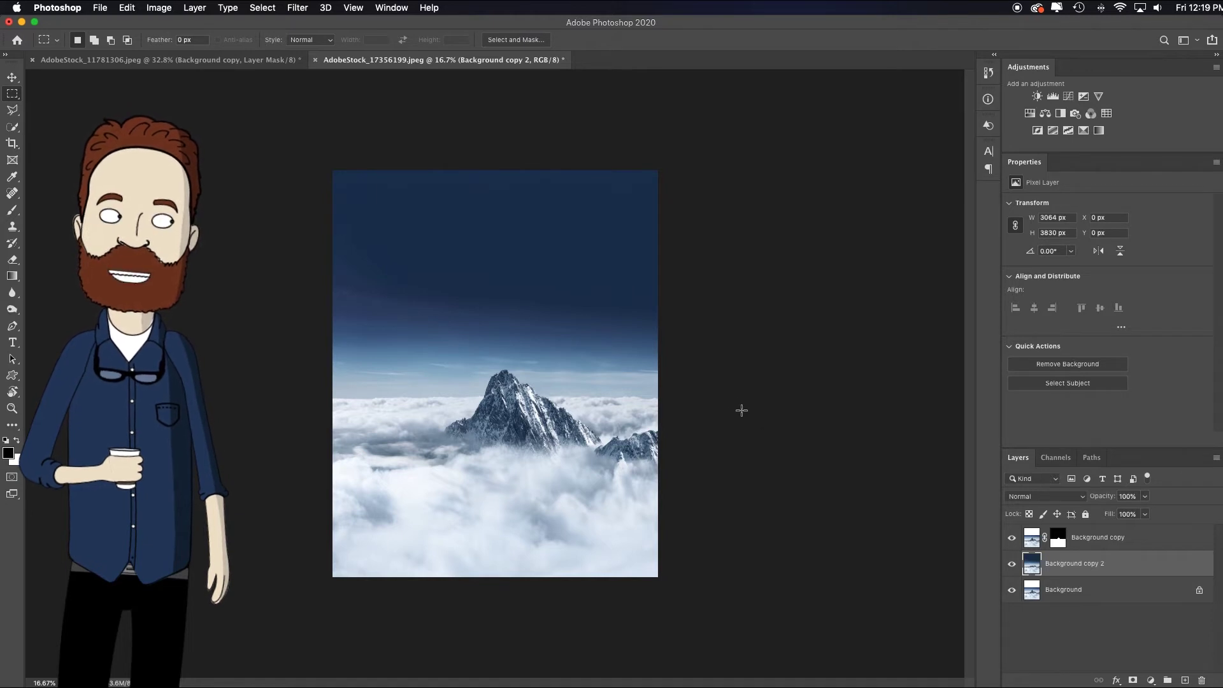
- Select the upper sky, hide the peak layer, and stretch the sky upward with Free Transform
left_click_drag(315, 150, 700, 389)
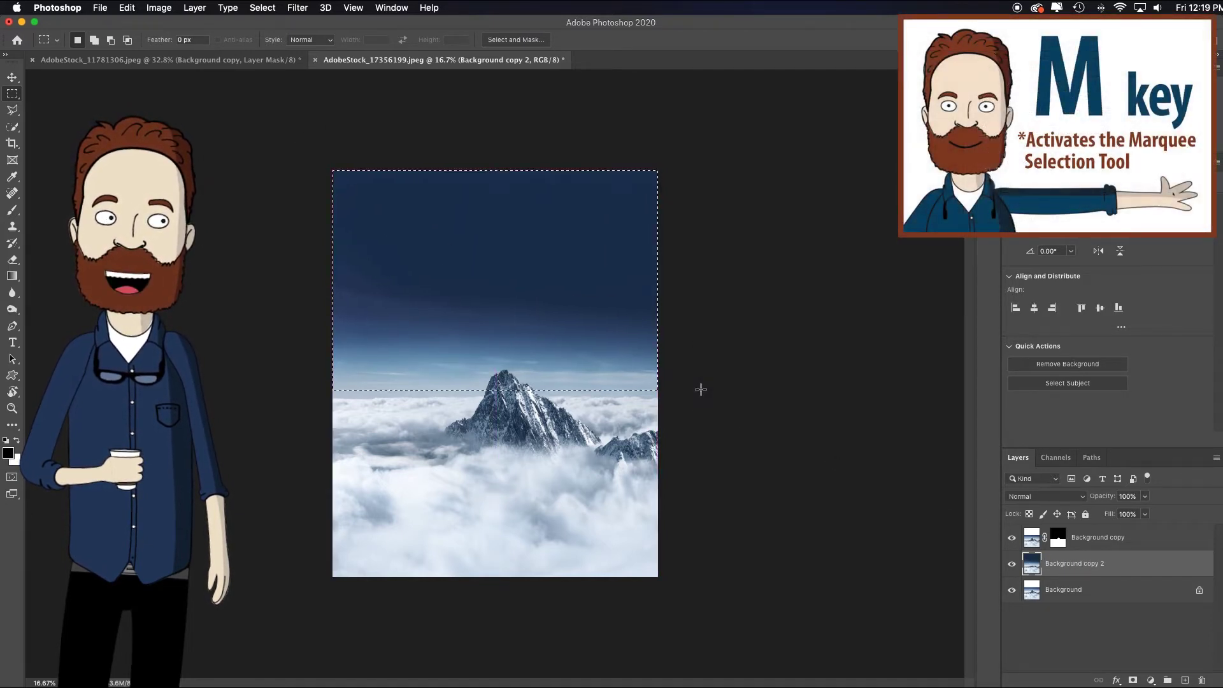
left_click(1011, 538)
left_click(1011, 539)
left_click(1012, 538)
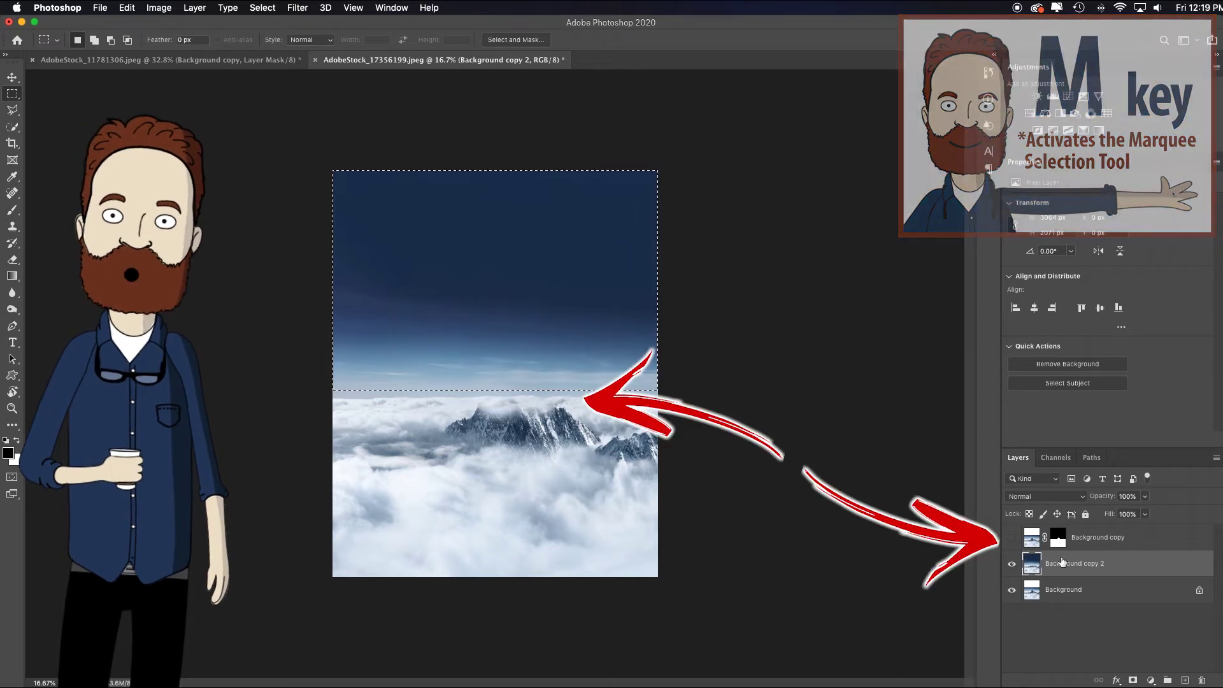
key("super+t")
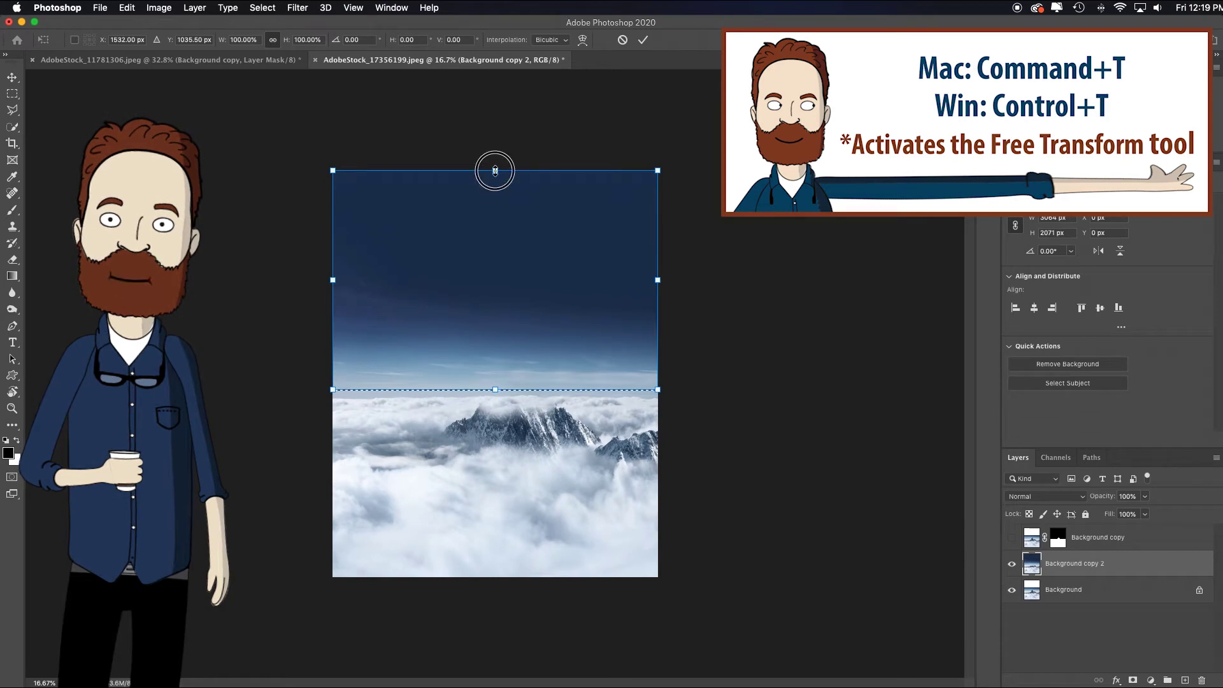
left_click_drag(495, 171, 491, 2)
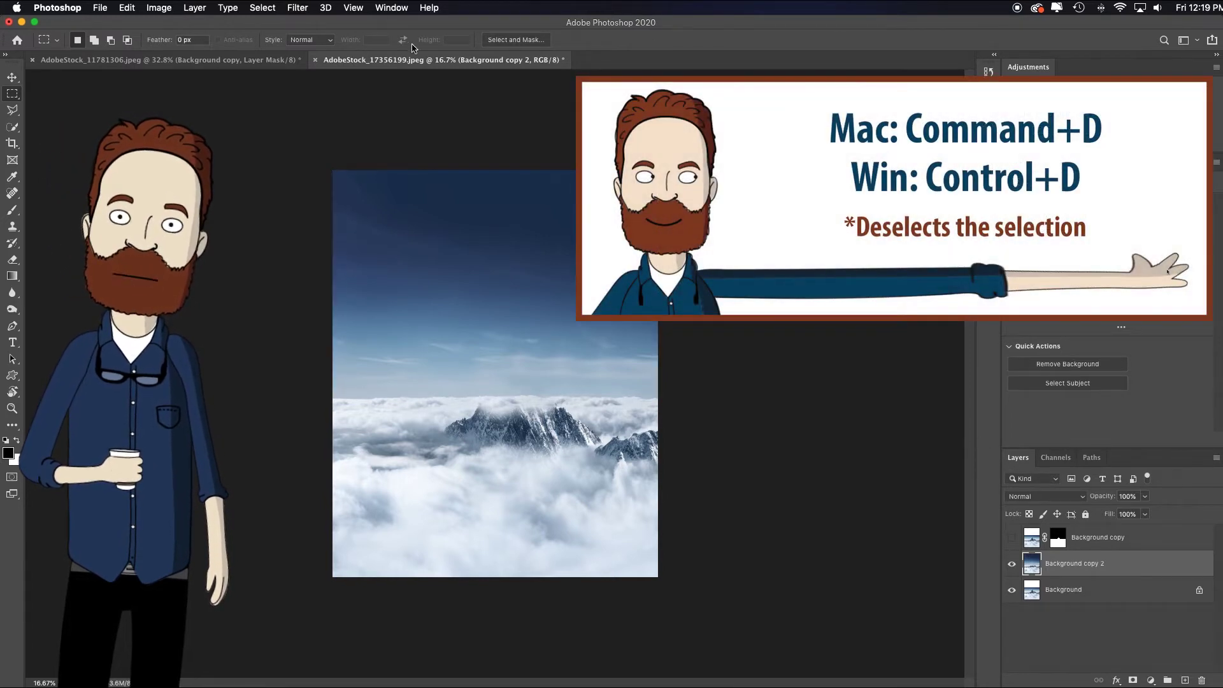
- Apply a 4.3-pixel Gaussian Blur to Background copy 2 and unhide the masked peak layer
left_click(298, 8)
mouse_move(382, 159)
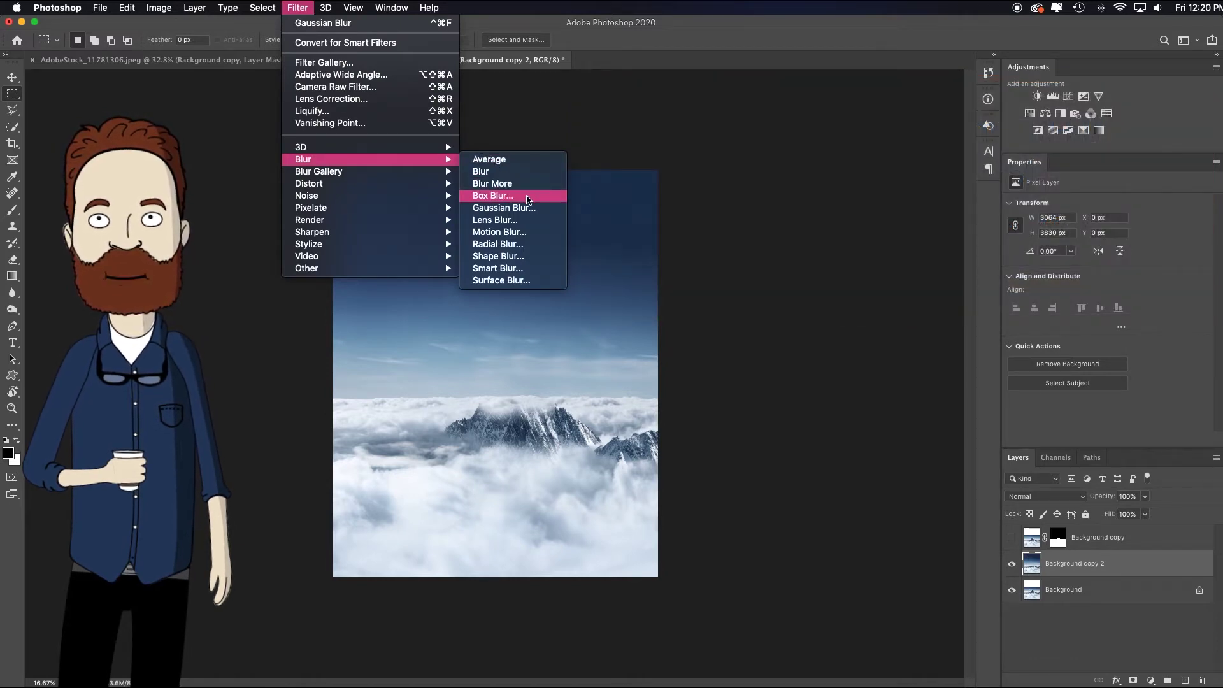
left_click(539, 208)
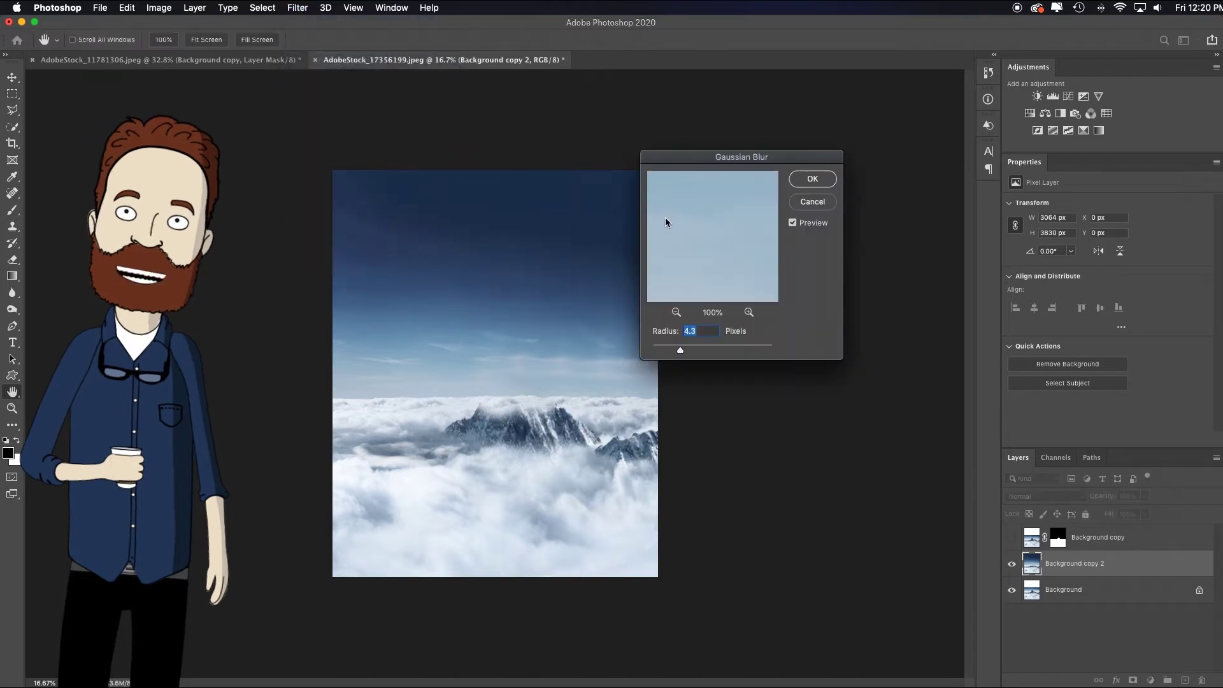
left_click(802, 183)
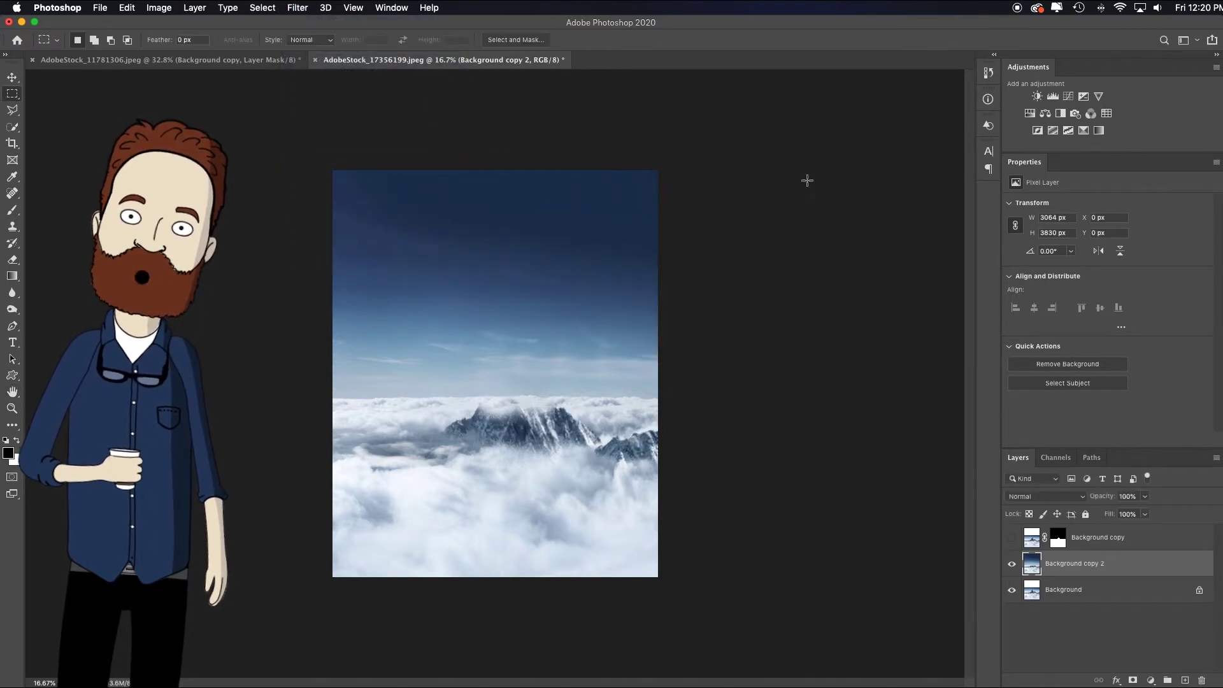
left_click(1013, 539)
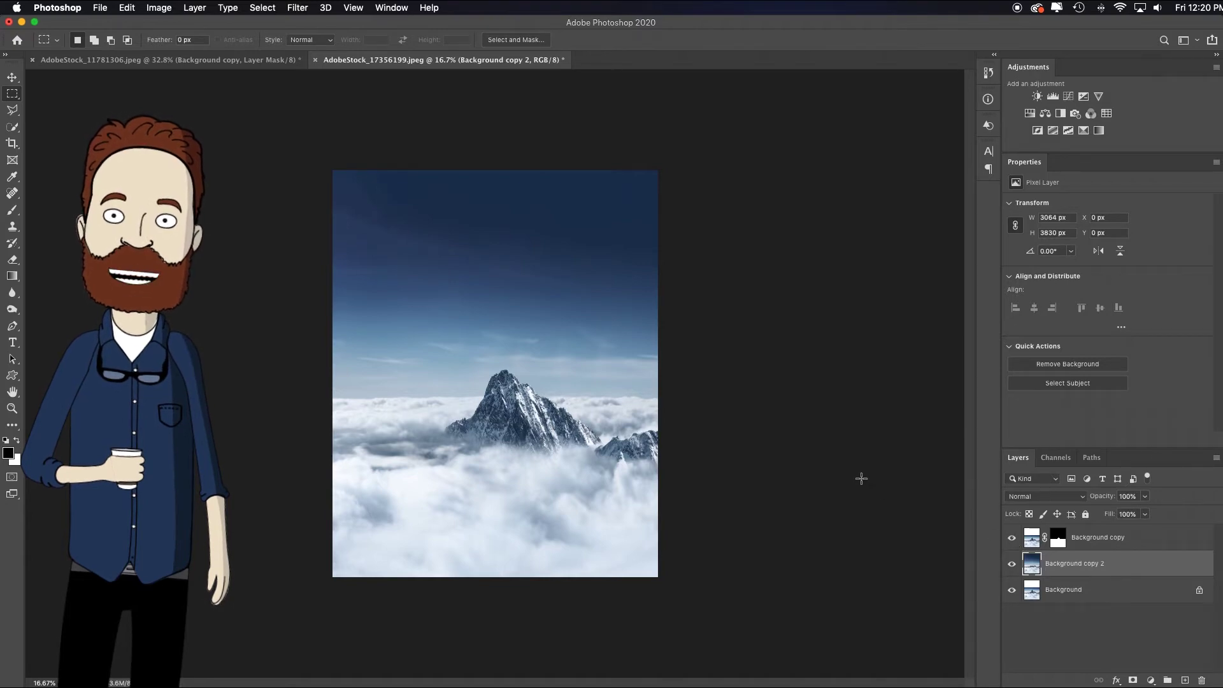
key("super+equal")
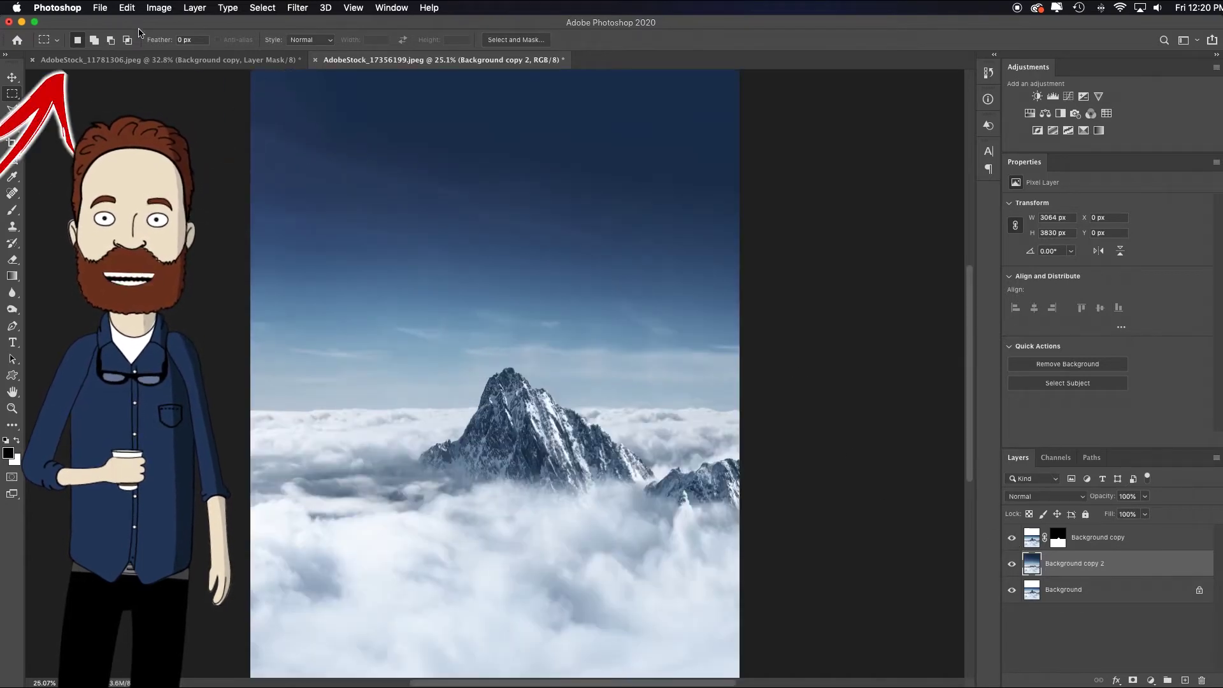
- Bring the umbrella woman layer into the mountain document as the top layer, placed left of the peak
key("ctrl+Tab")
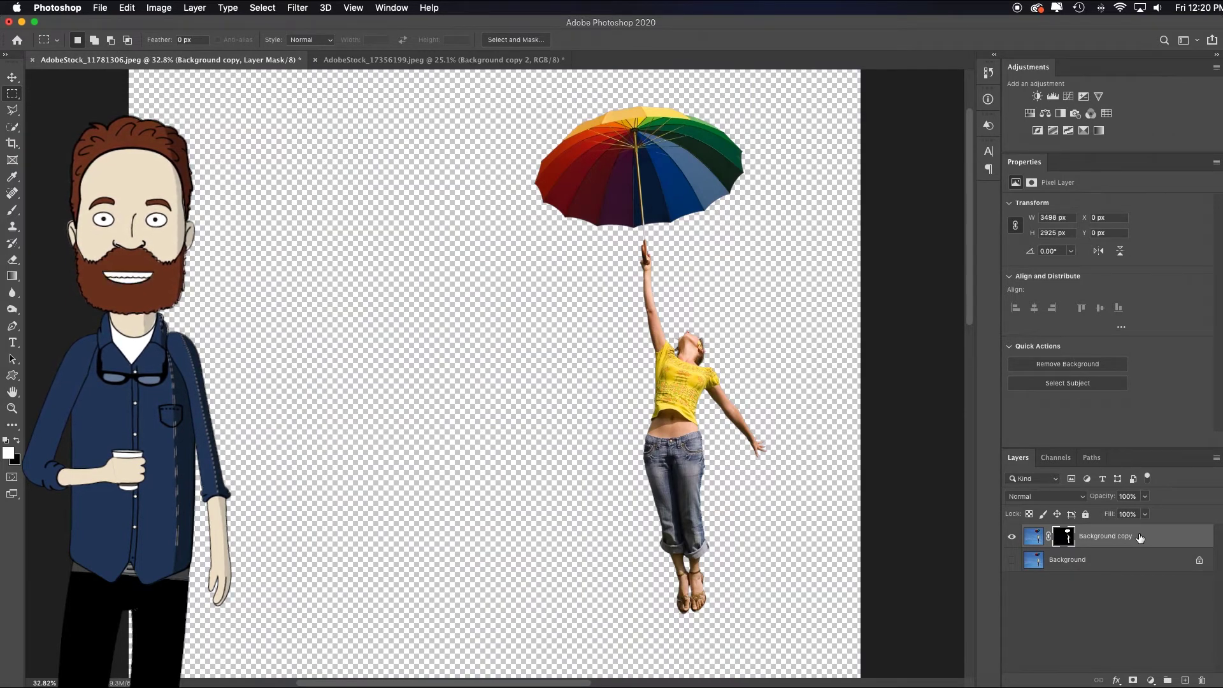
left_click_drag(1139, 537, 517, 334)
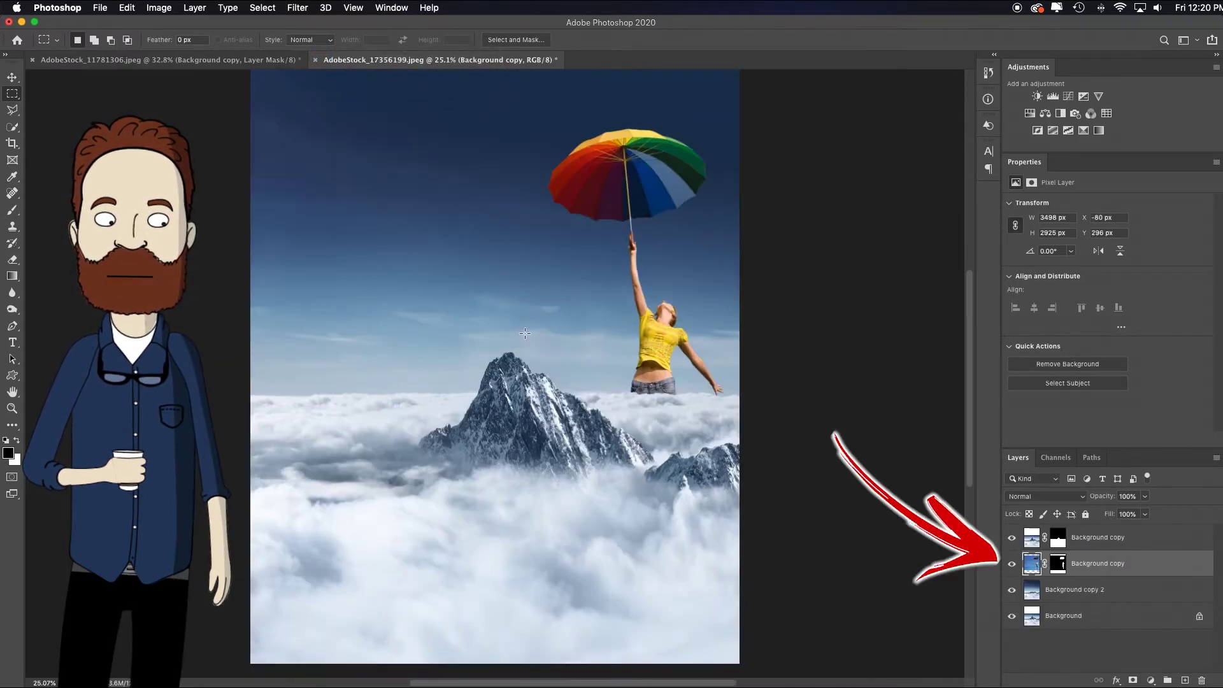
left_click_drag(1131, 567, 1131, 536)
key("v")
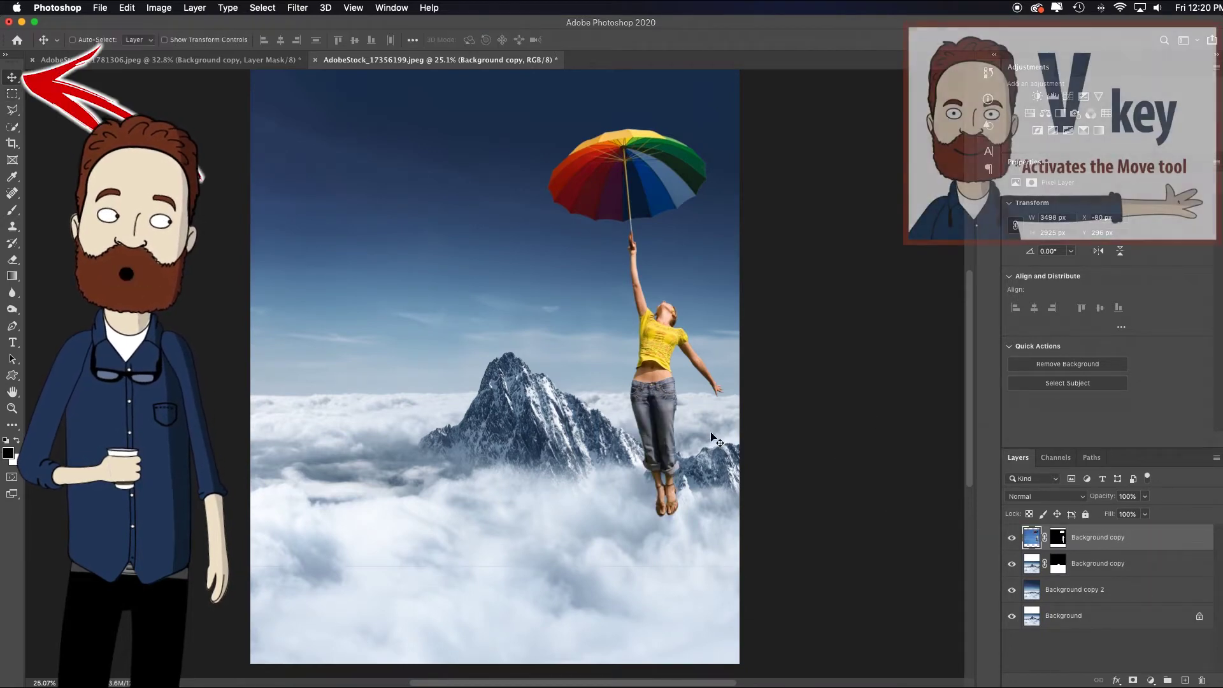
left_click_drag(634, 376, 388, 392)
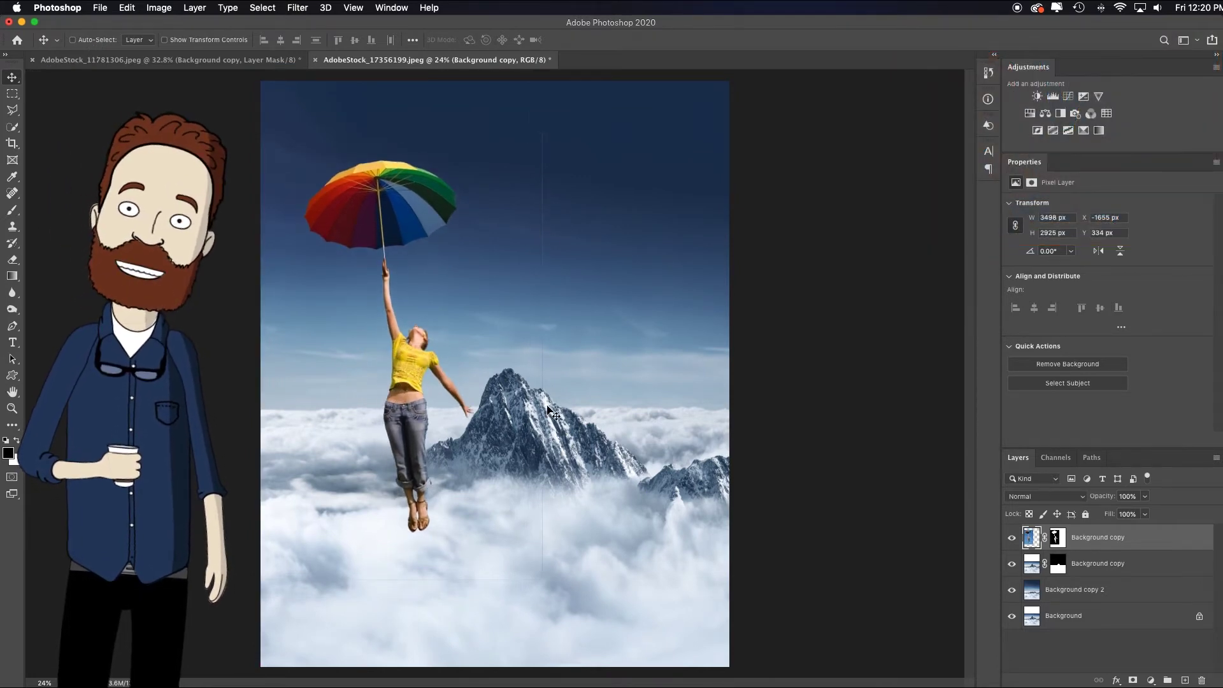
left_click(1057, 540, "alt")
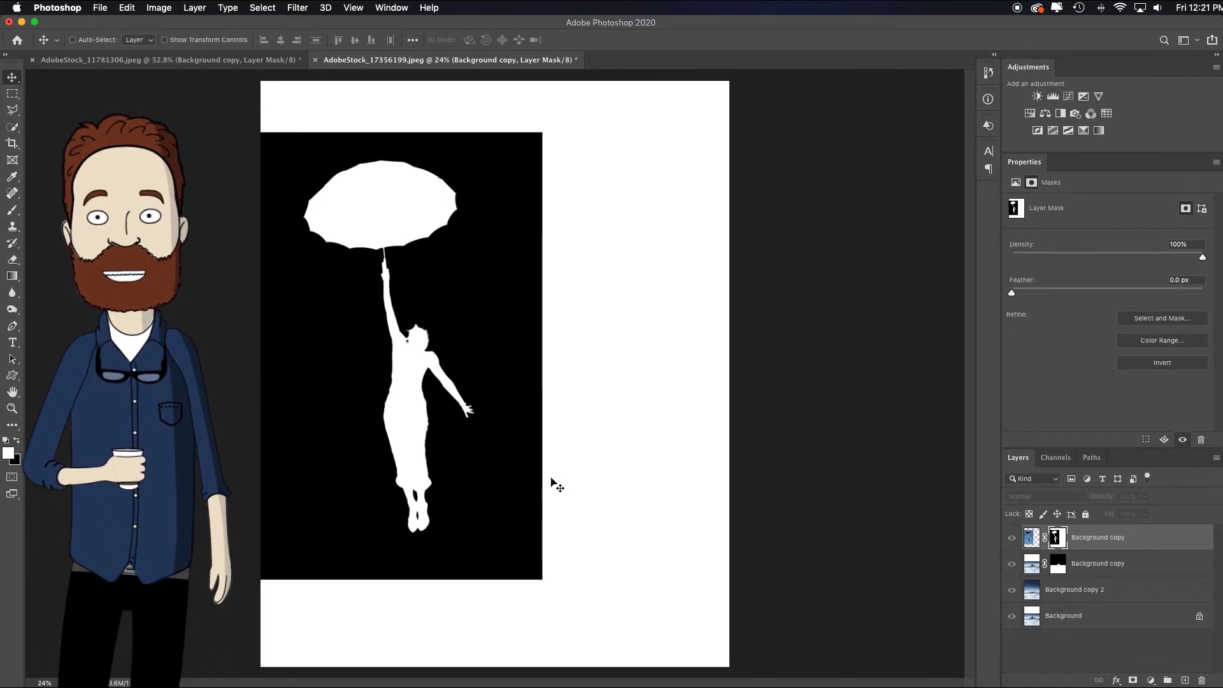
- Fill the woman's mask with black everywhere outside her original rectangular area
key("m")
left_click_drag(264, 138, 539, 574)
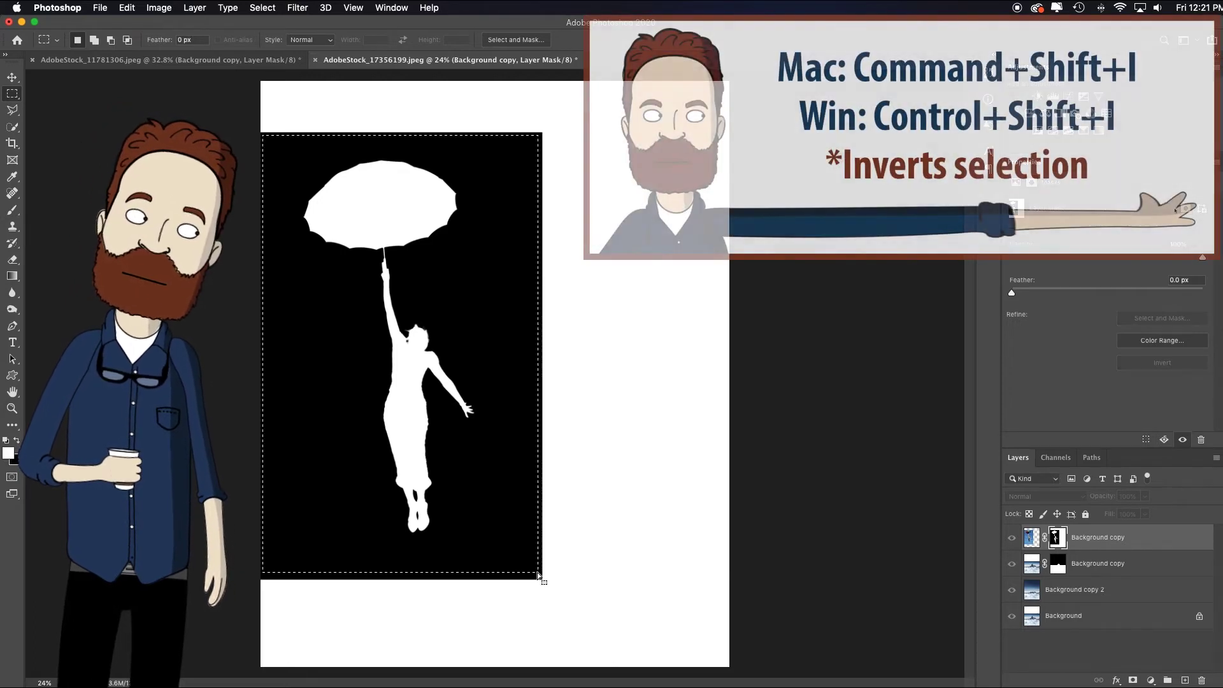
key("super+shift+i")
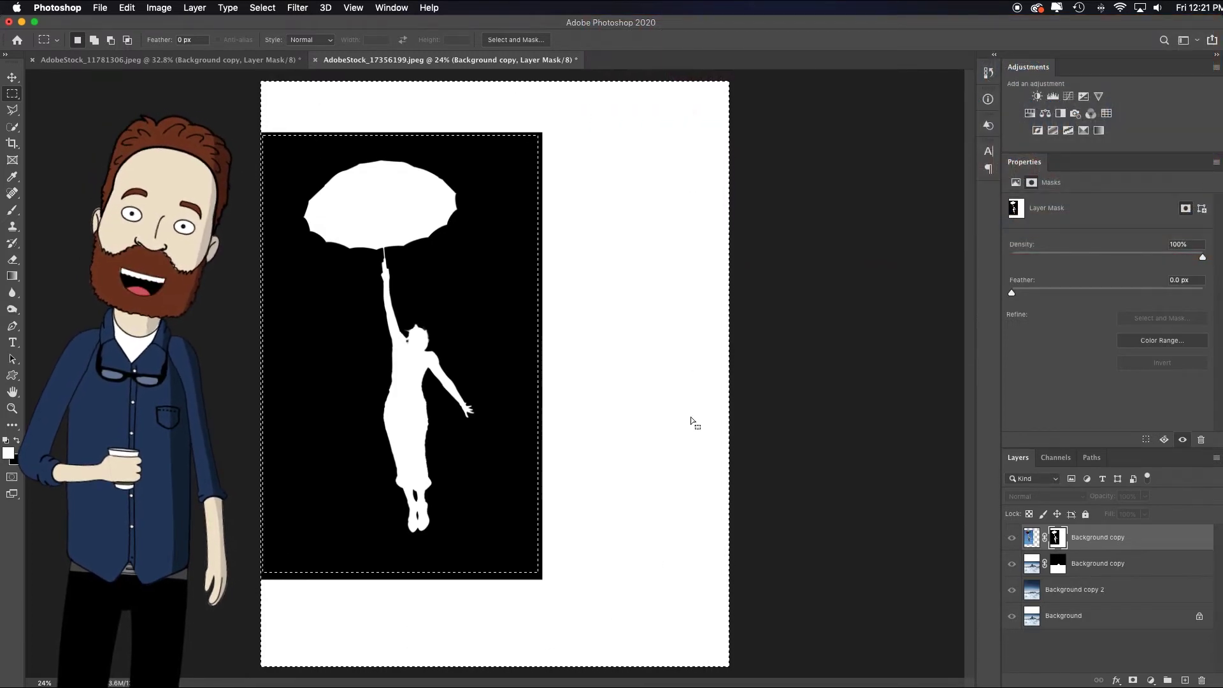
key("shift+BackSpace")
left_click(542, 247)
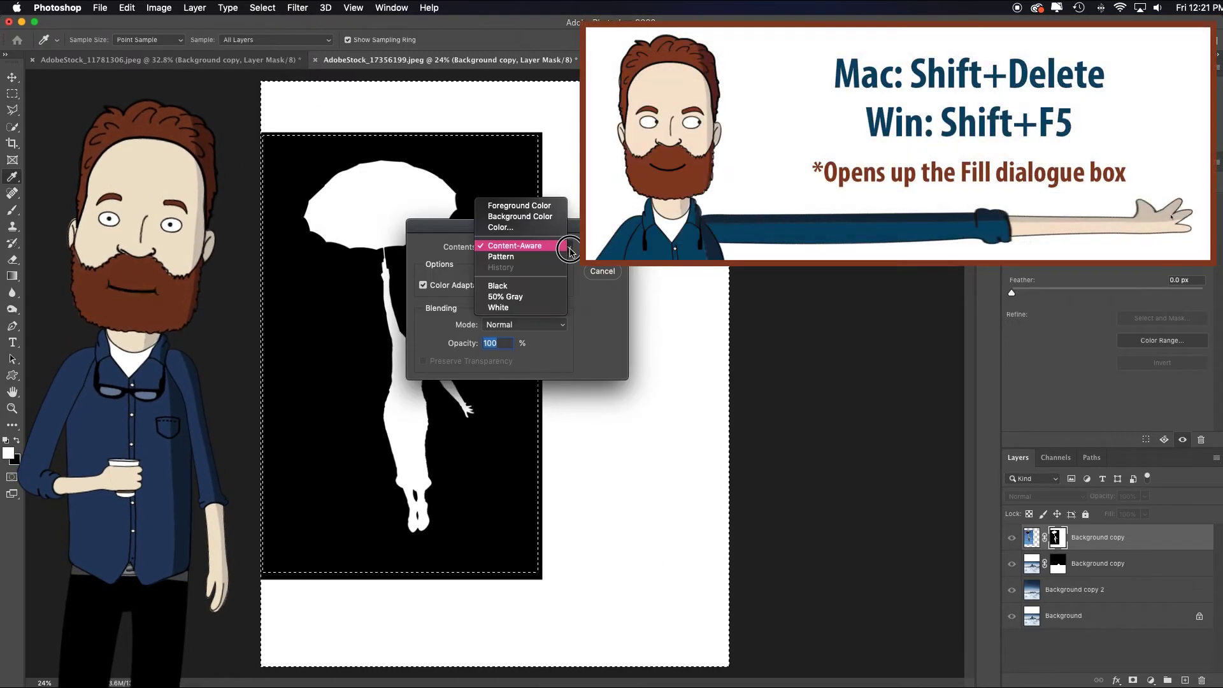
left_click(541, 286)
left_click(603, 248)
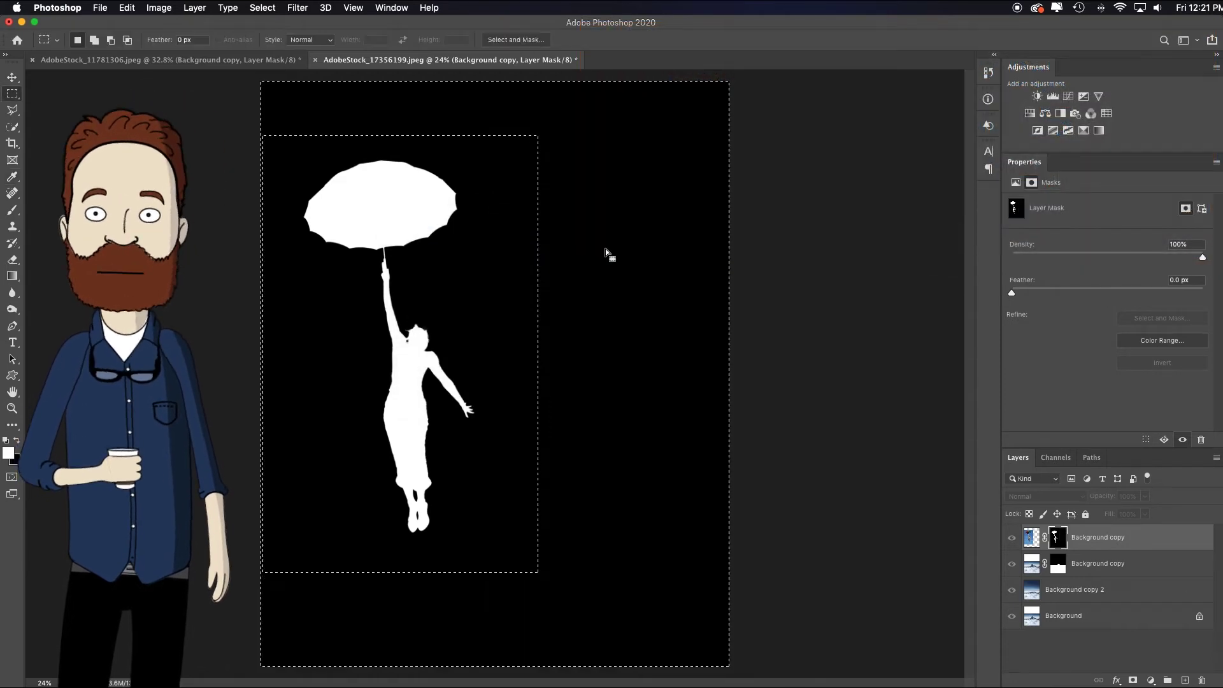
key("m")
key("super+d")
- Reposition the woman so her feet hover just above the clouds beside the peak
left_click(1012, 539, "alt")
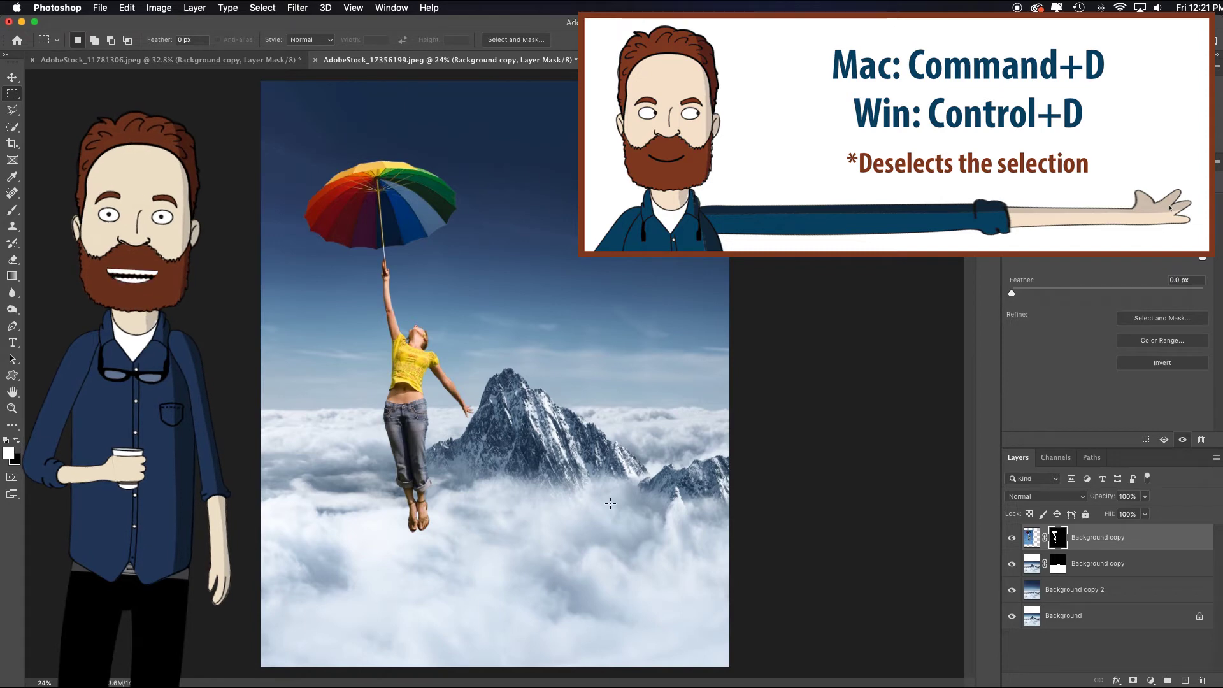
key("v")
left_click_drag(401, 408, 390, 384)
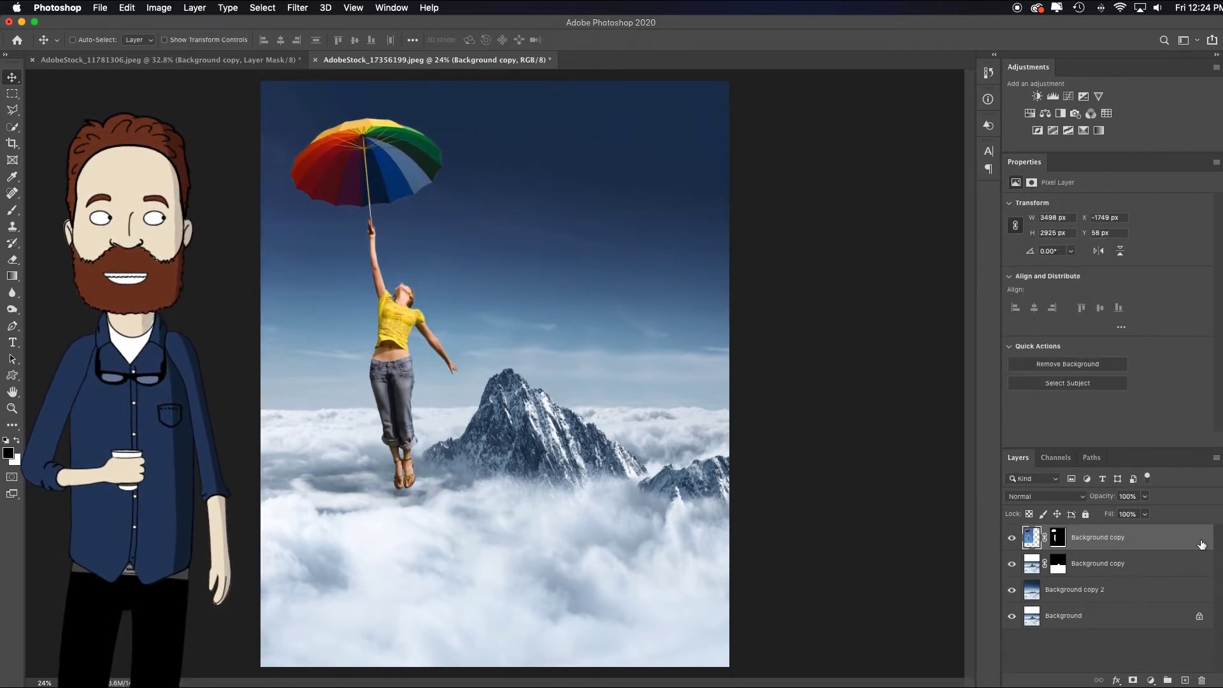
- Add a Color Balance layer clipped to the woman, midtones +19 and highlights +20 toward blue
left_click(1045, 115)
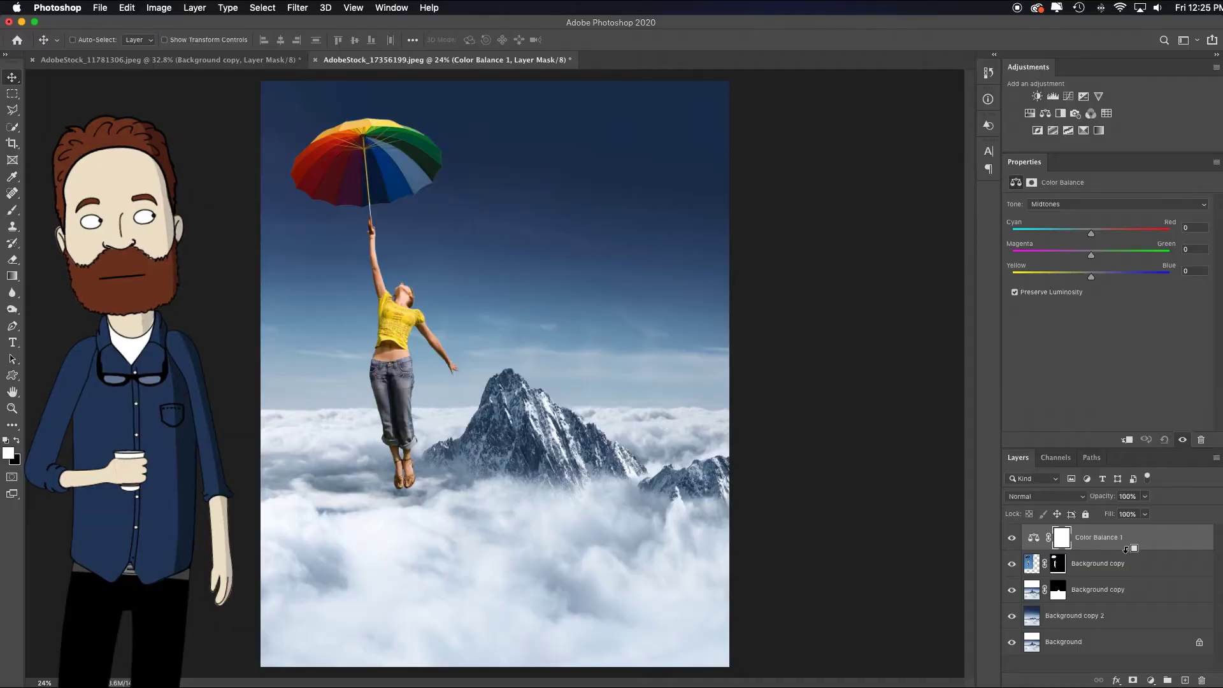
left_click(1126, 549, "alt")
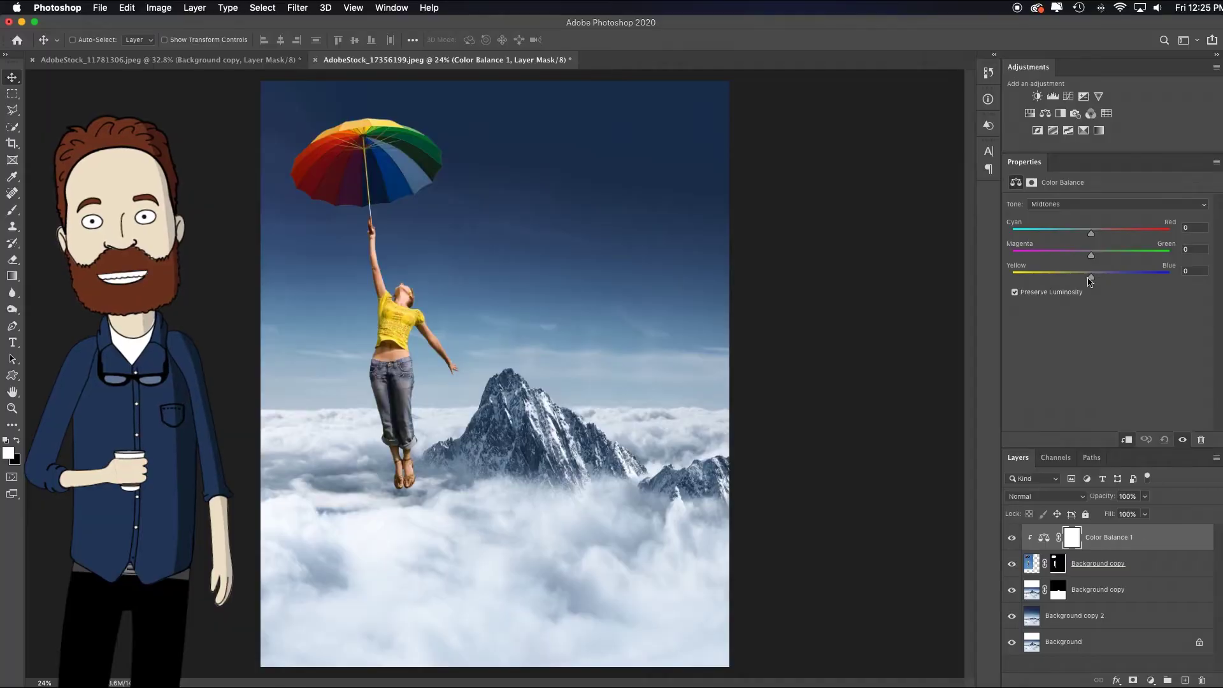
left_click_drag(1096, 278, 1100, 279)
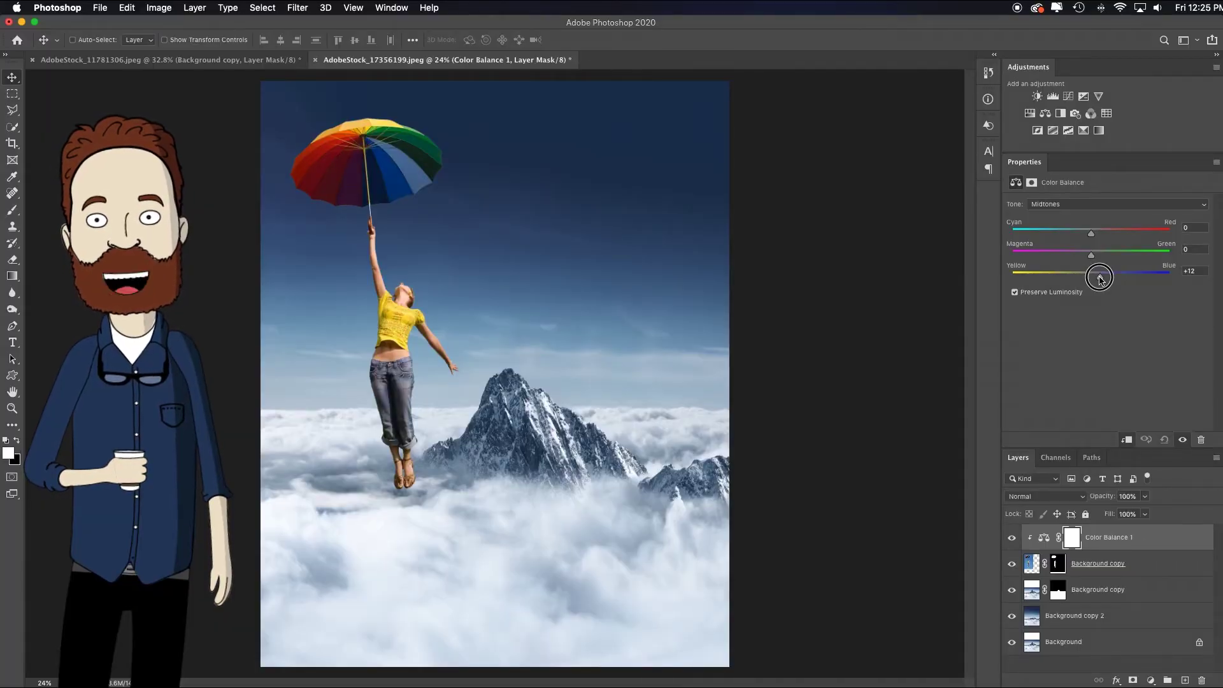
left_click_drag(1100, 278, 1106, 276)
left_click(1069, 207)
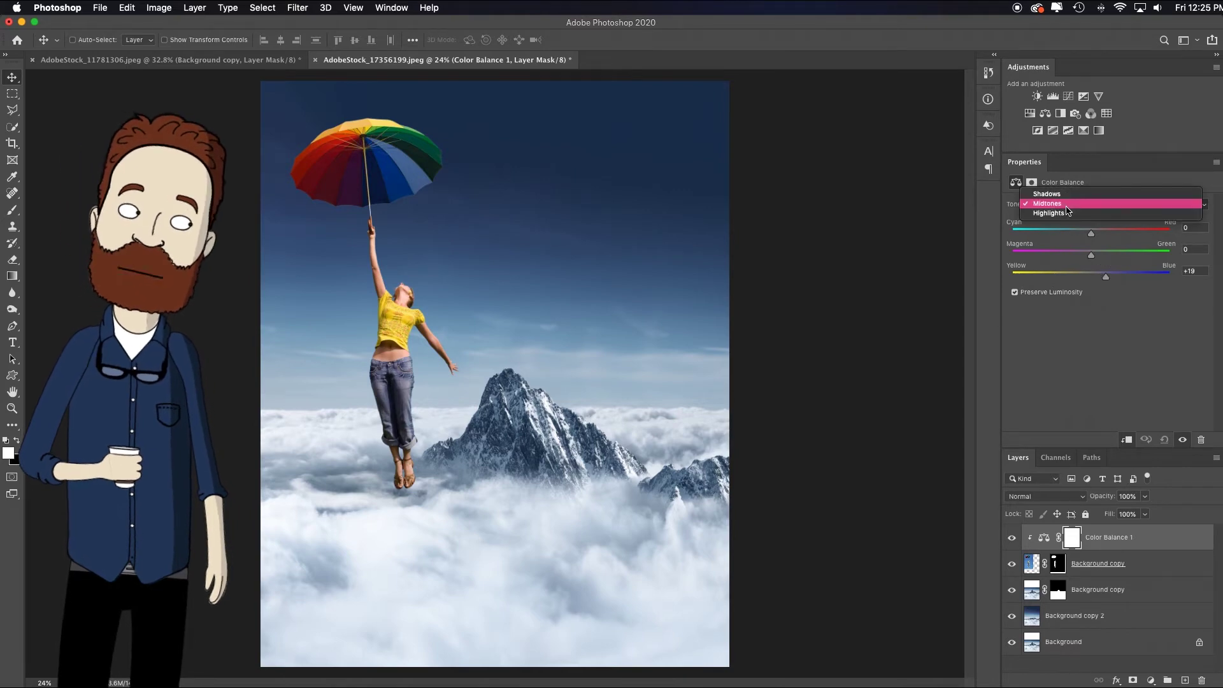
left_click(1066, 213)
left_click_drag(1092, 278, 1100, 279)
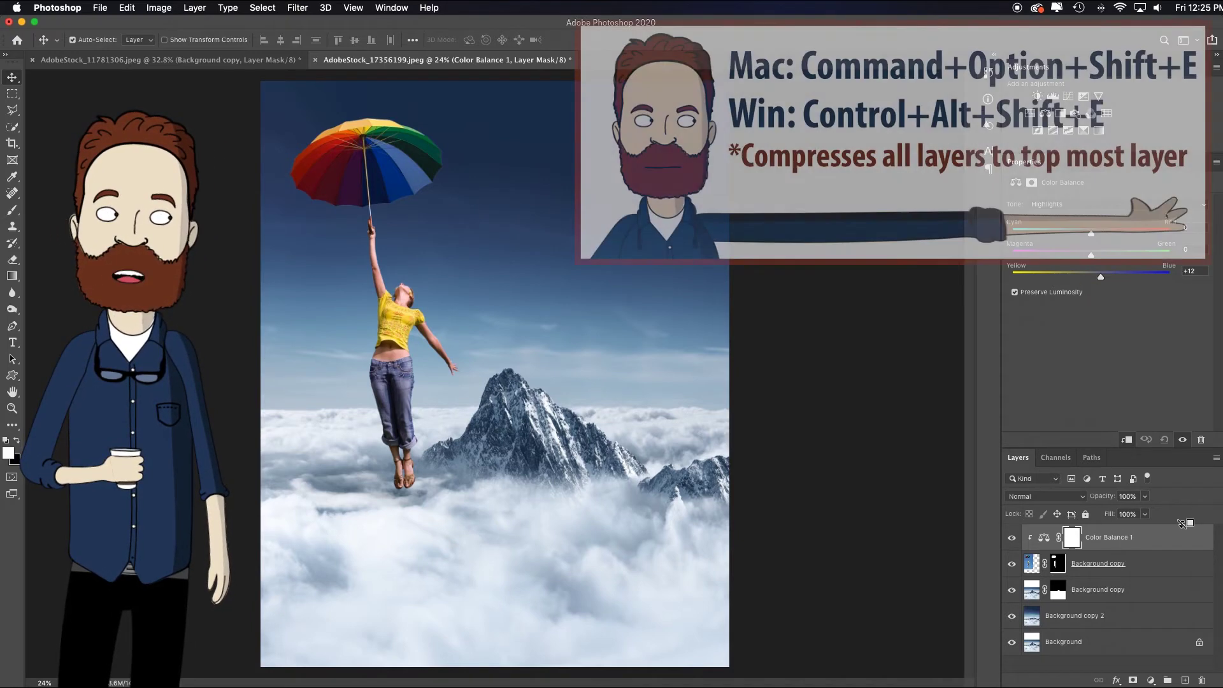
- Create a merged copy of all visible layers, duplicate it and Gaussian-blur the duplicate
key("super+alt+shift+e")
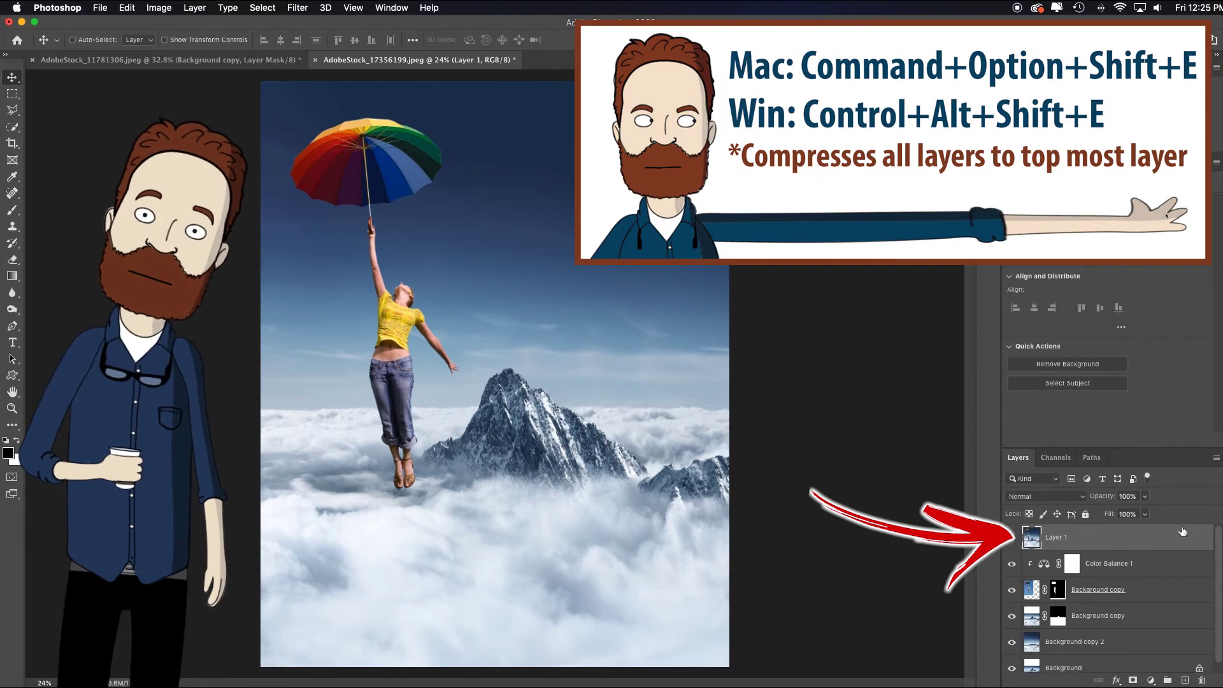
key("super+j")
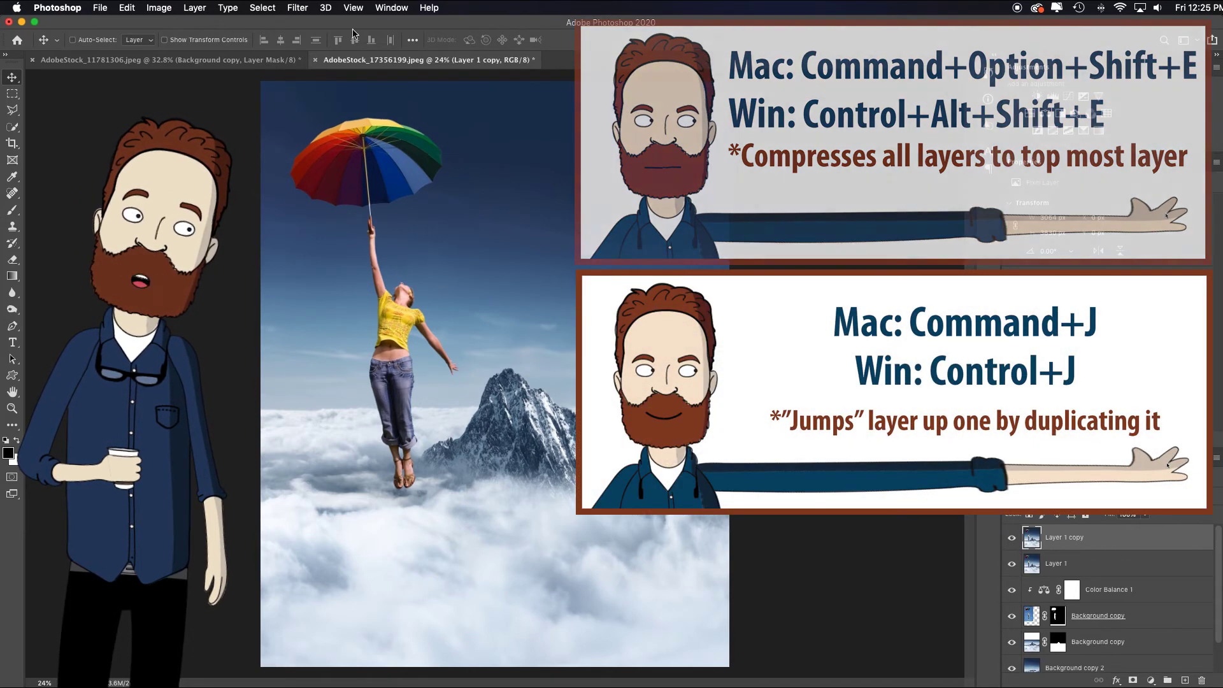
left_click(297, 8)
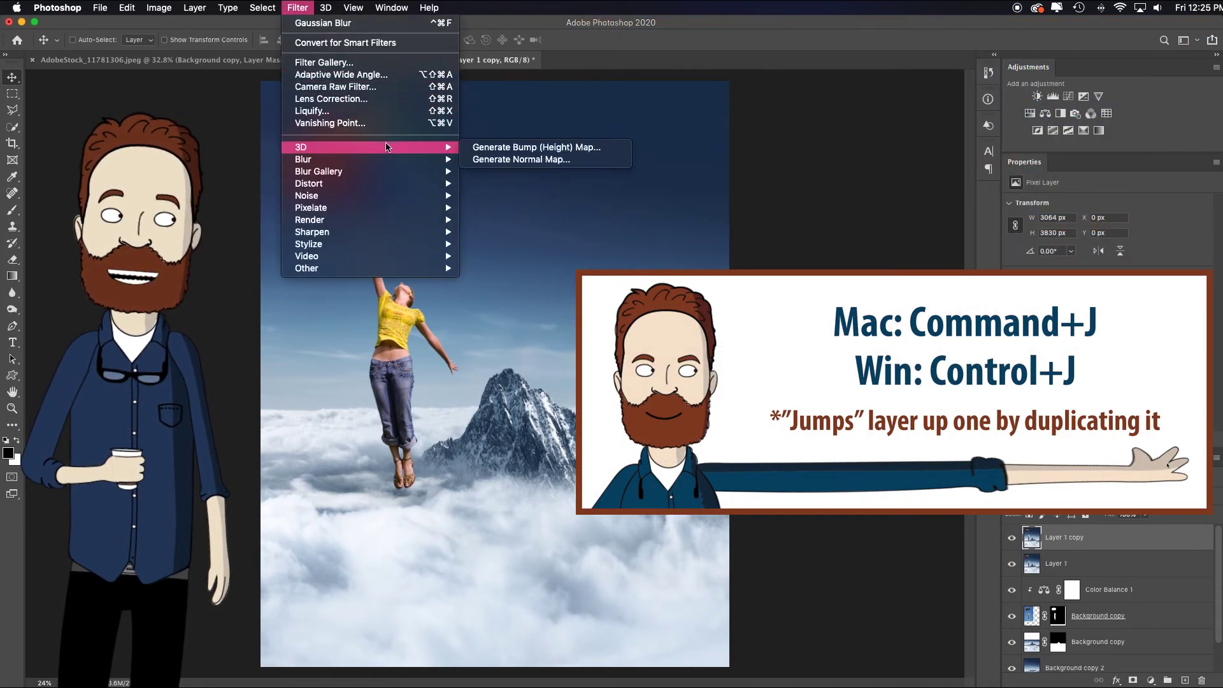
mouse_move(392, 160)
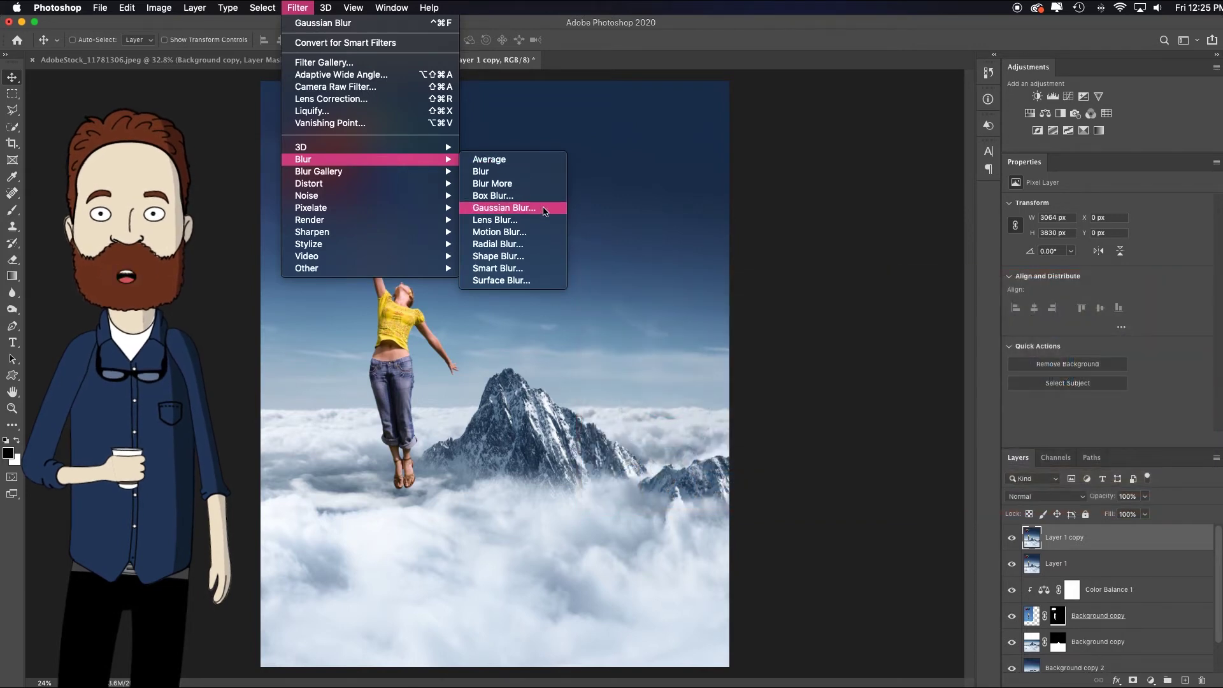
left_click(545, 209)
key("Return")
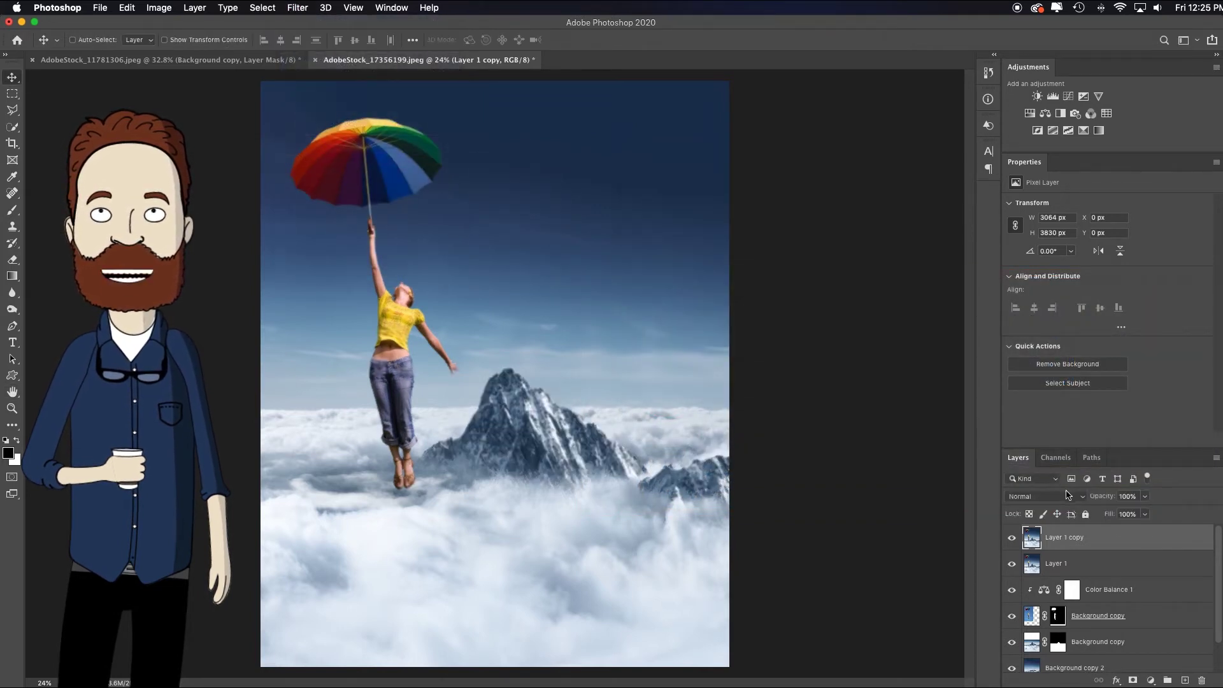
- Set the blurred copy's blend mode to Soft Light at 71% opacity
left_click(1068, 496)
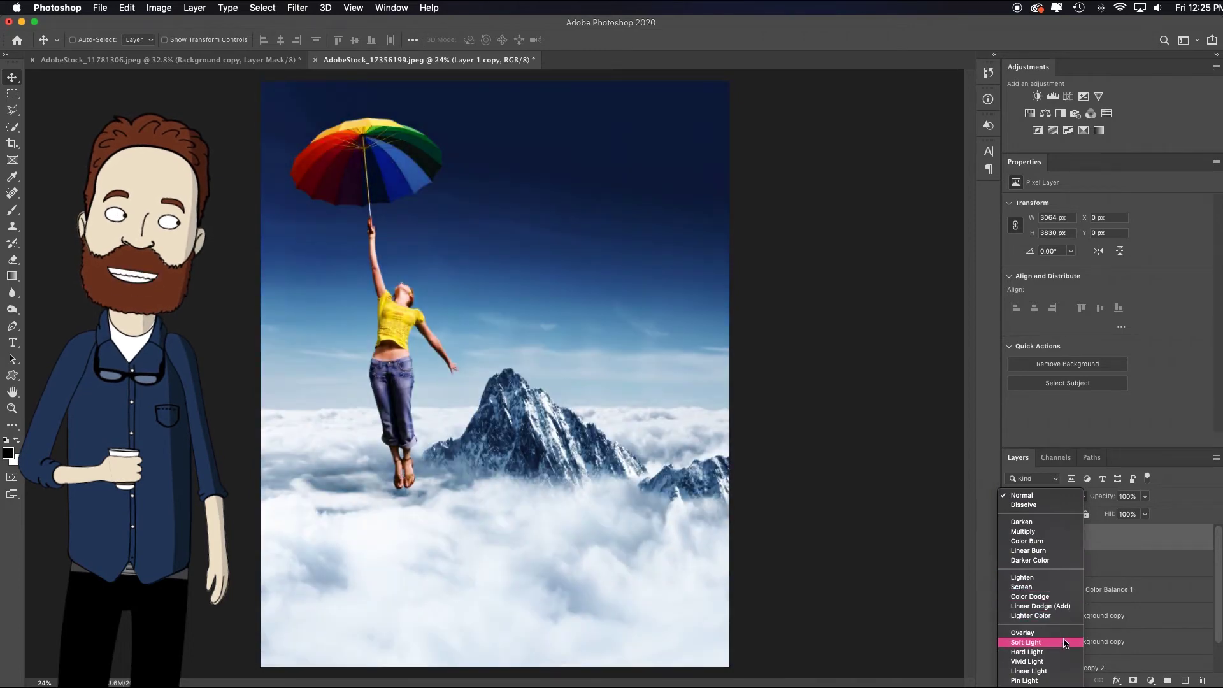
left_click(1066, 643)
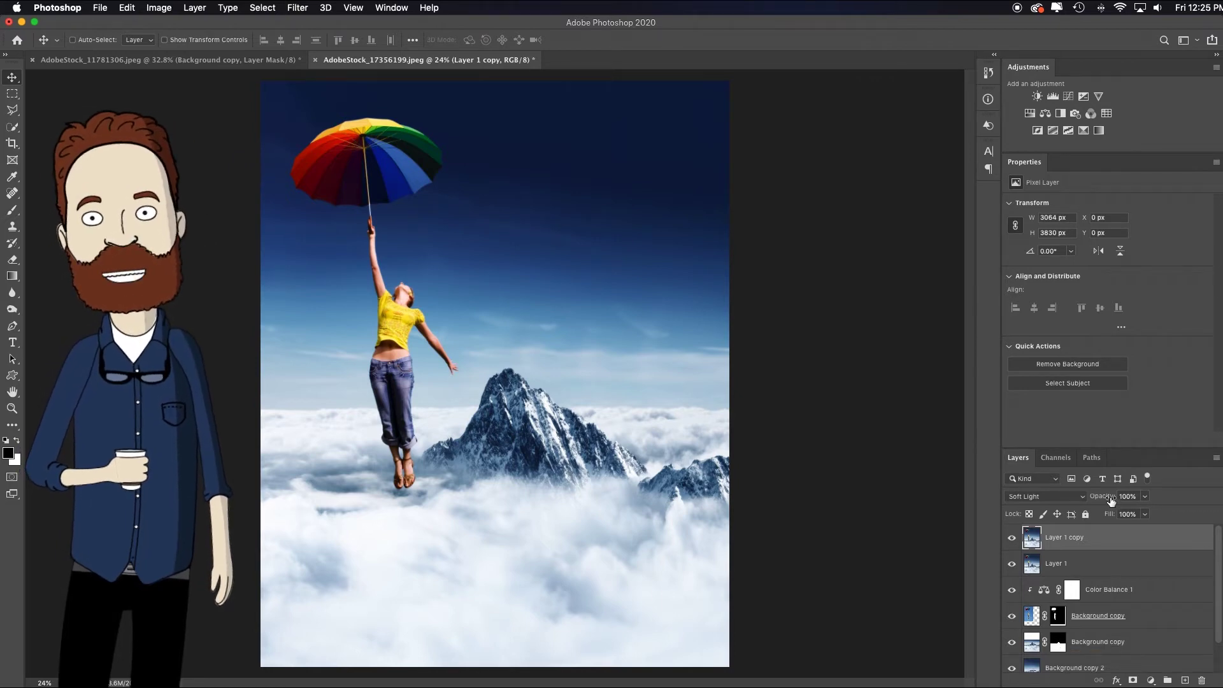
left_click_drag(1111, 501, 1108, 502)
- Create a text box for the quote in the sky above the mountain peak
key("t")
left_click_drag(507, 137, 707, 377)
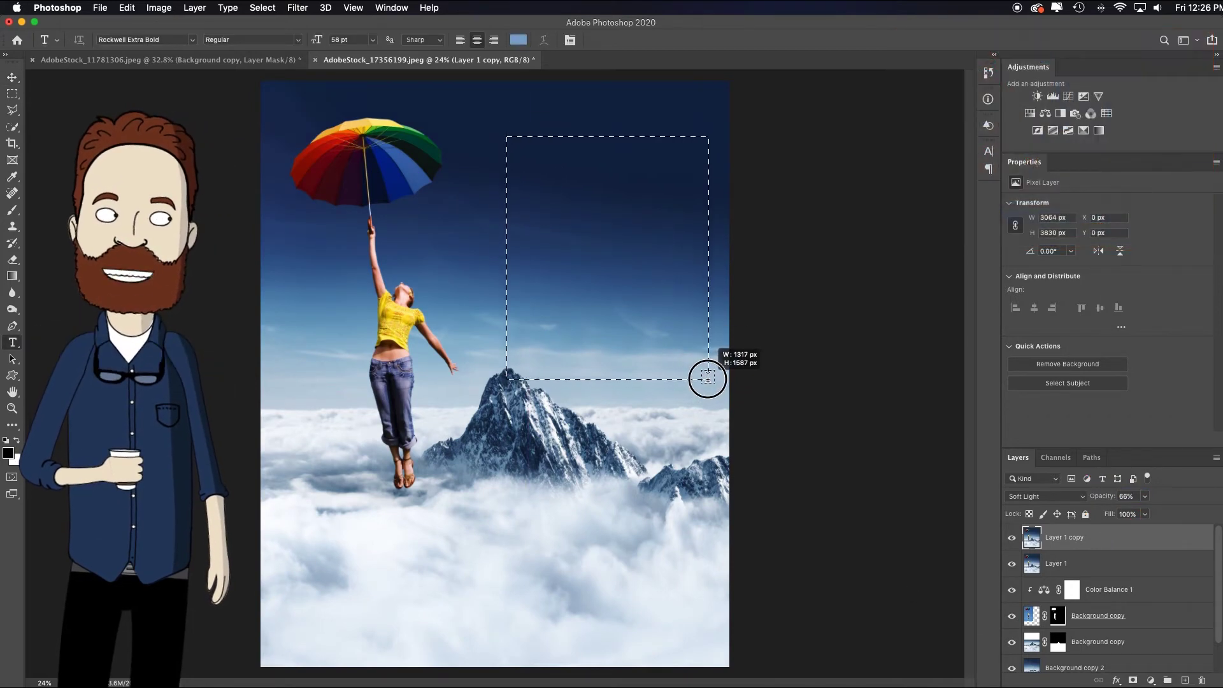
left_click_drag(708, 377, 708, 377)
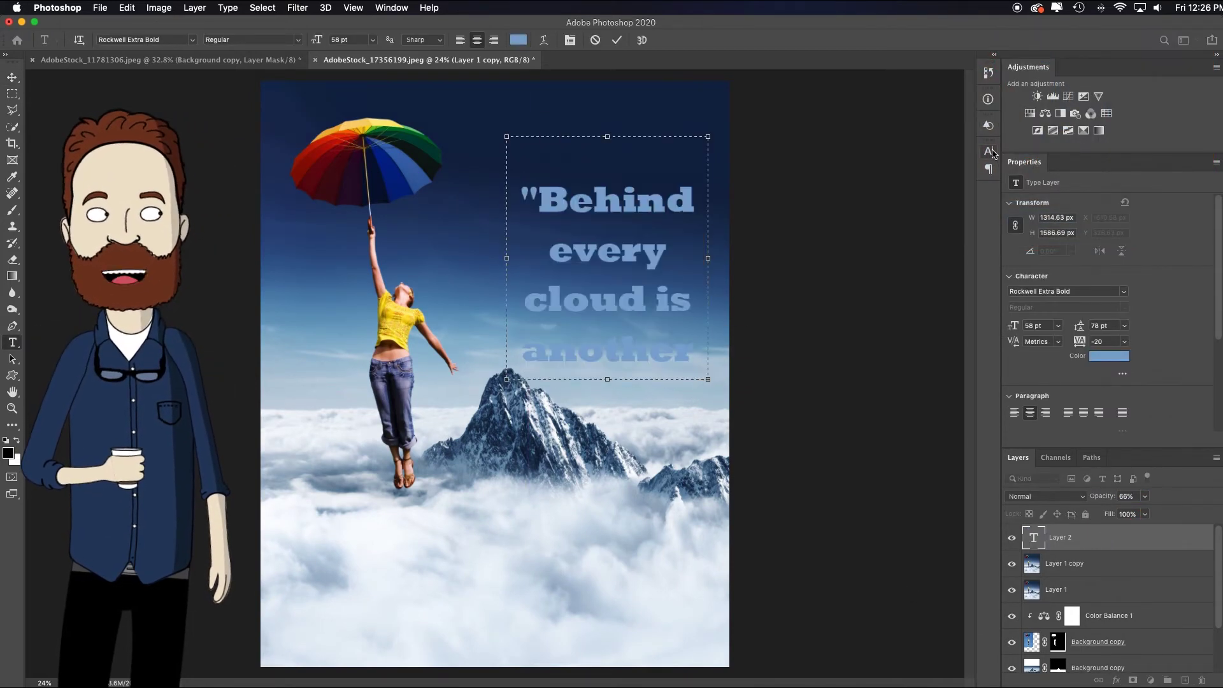
- Set the quote to 44 pt, 64 pt leading and 133% vertical scale, then place it in the sky
left_click(989, 151)
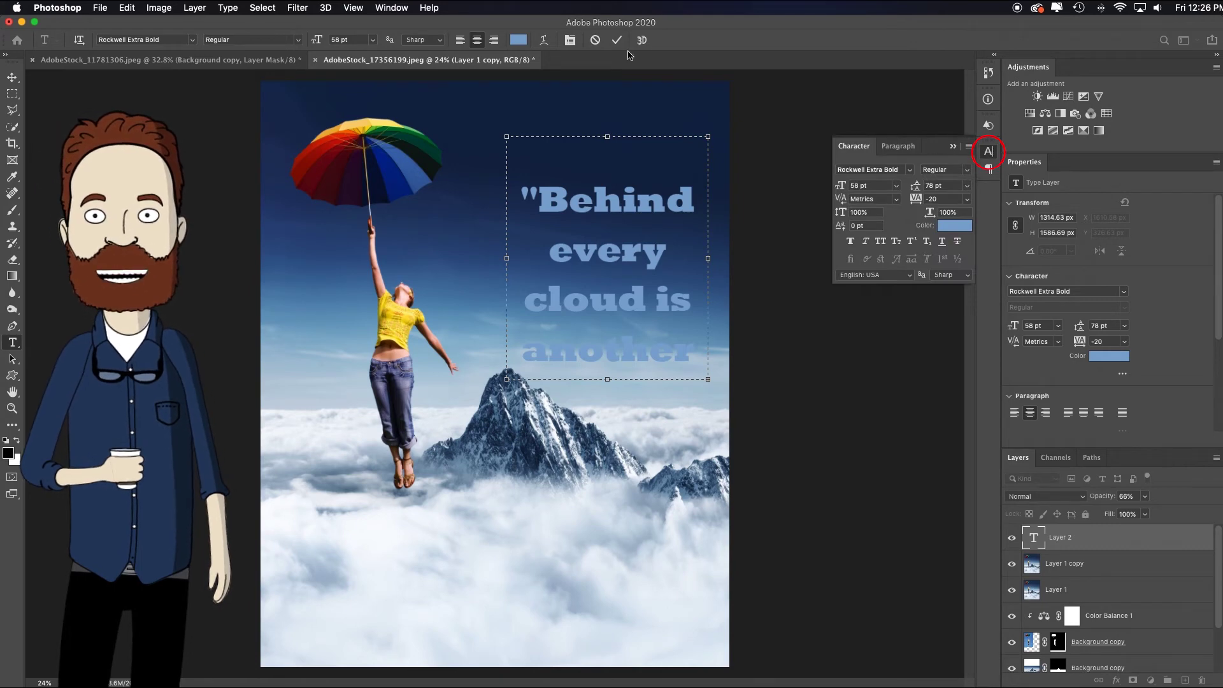
left_click(381, 9)
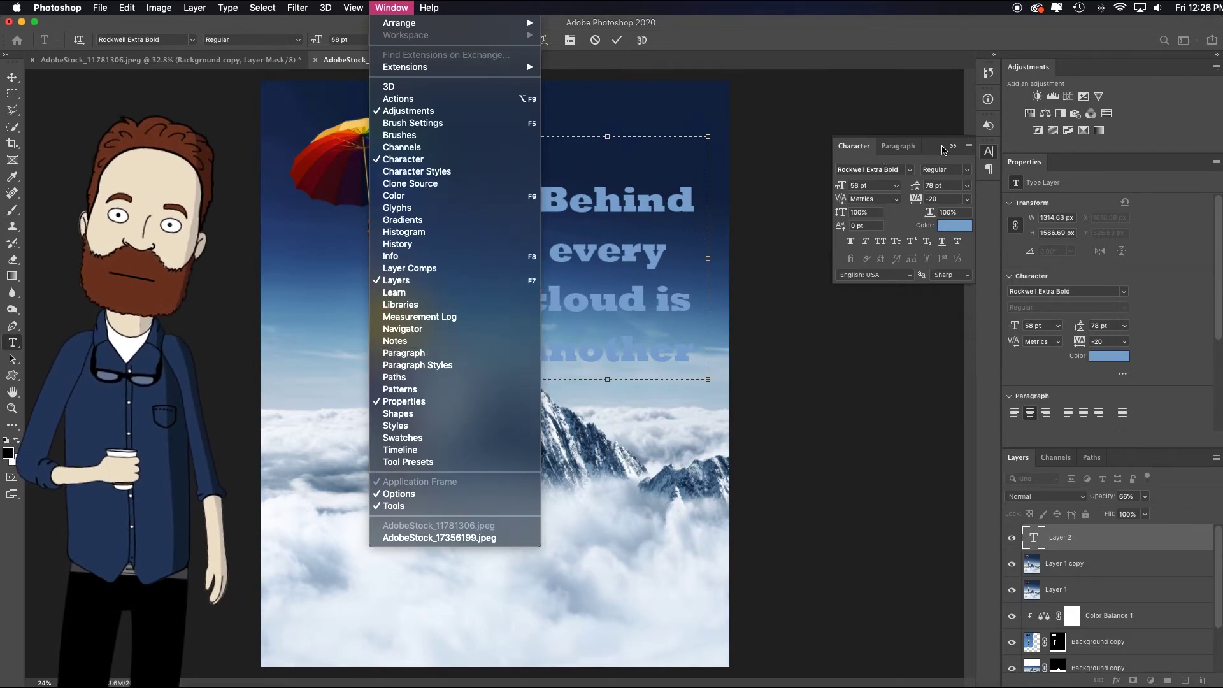
left_click(930, 142)
triple_click(643, 204)
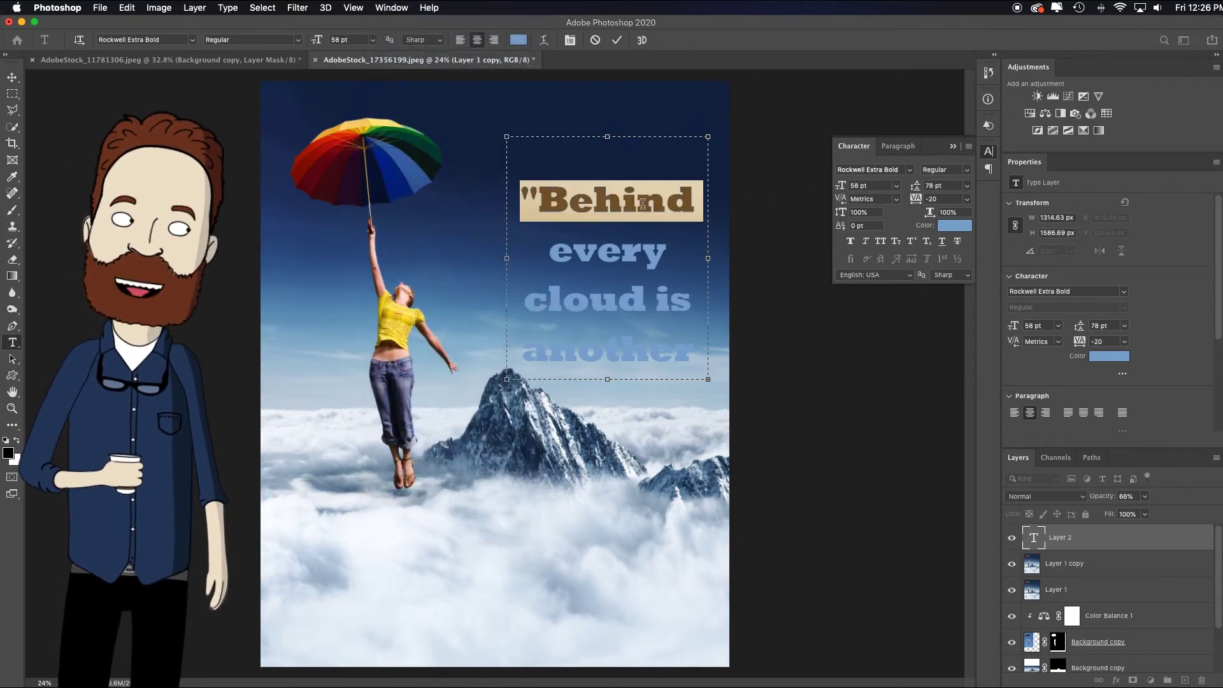
key("super+a")
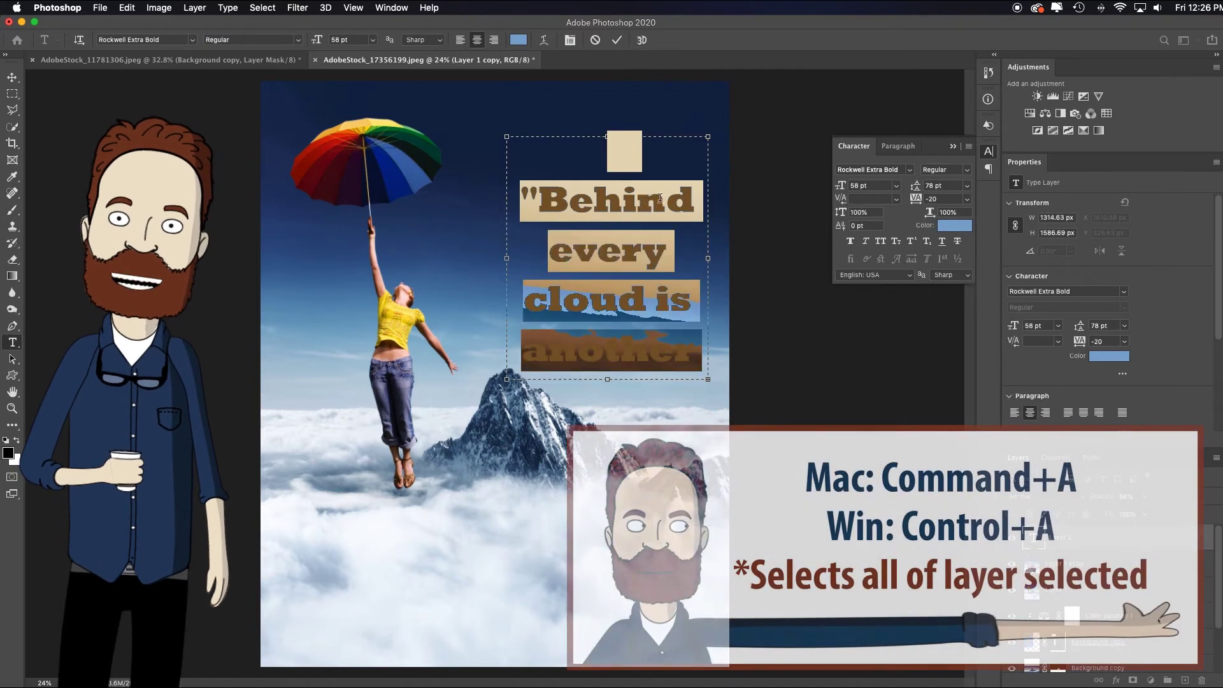
left_click_drag(840, 187, 835, 186)
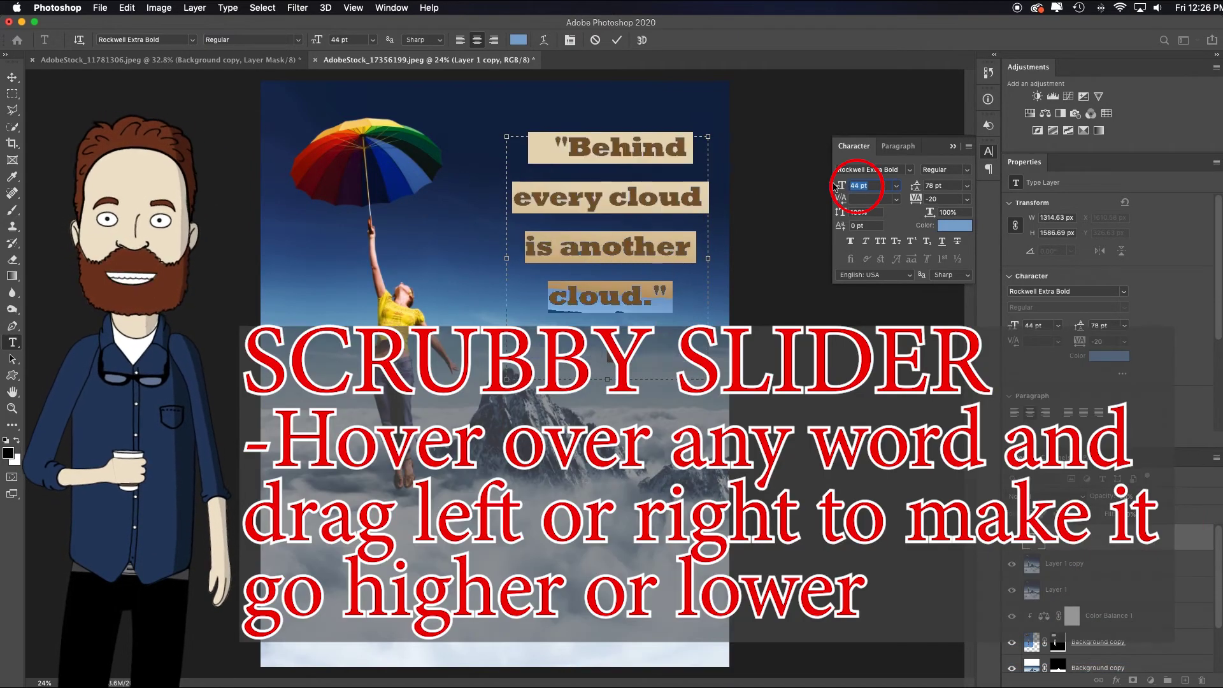
left_click_drag(930, 196, 901, 190)
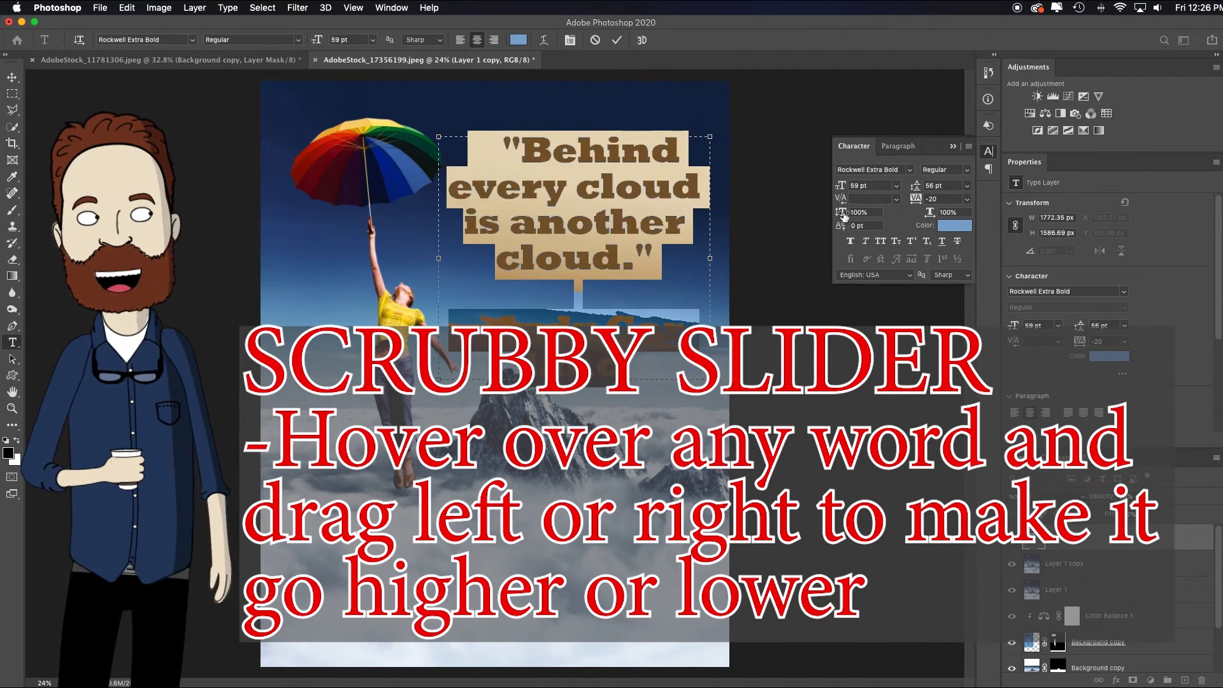
left_click_drag(844, 214, 848, 214)
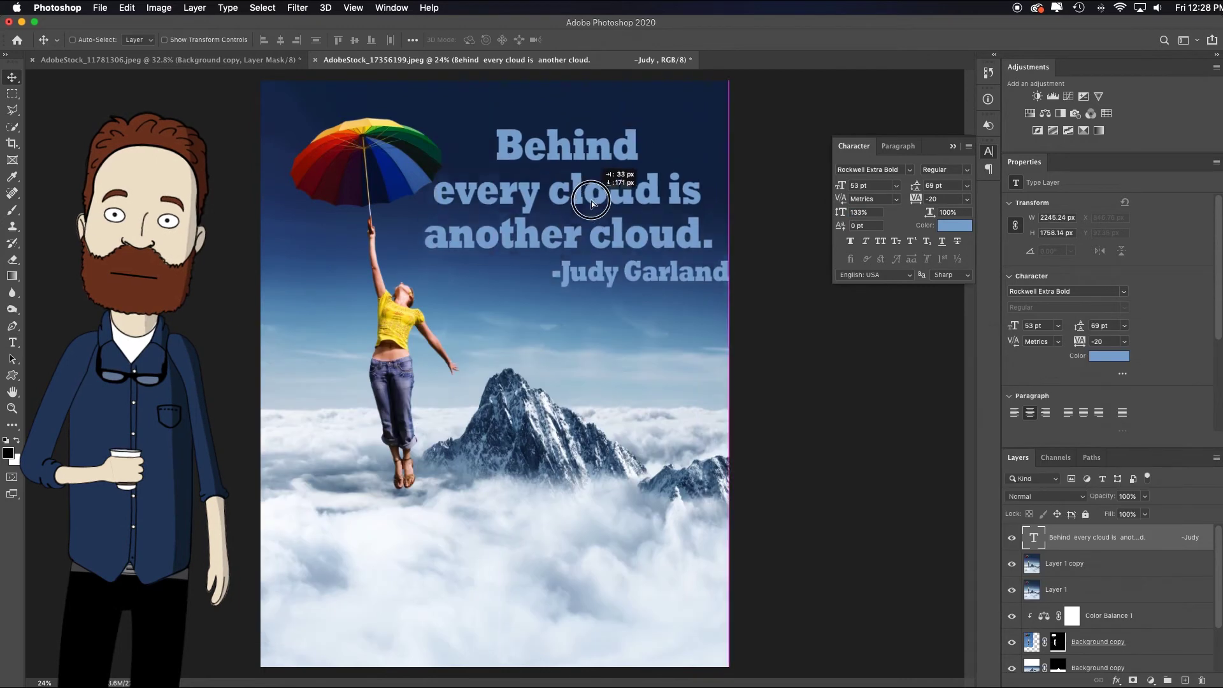
key("v")
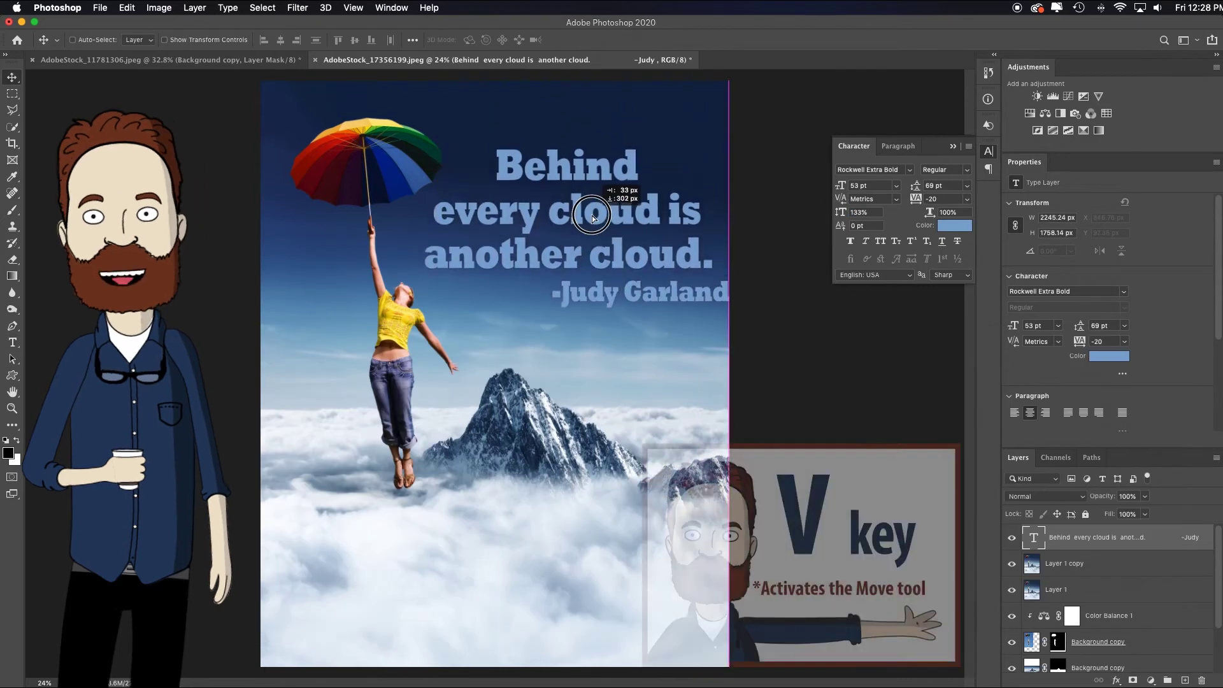
mouse_move(628, 200)
left_mouse_down()
mouse_move(623, 180)
mouse_move(625, 216)
left_mouse_up()
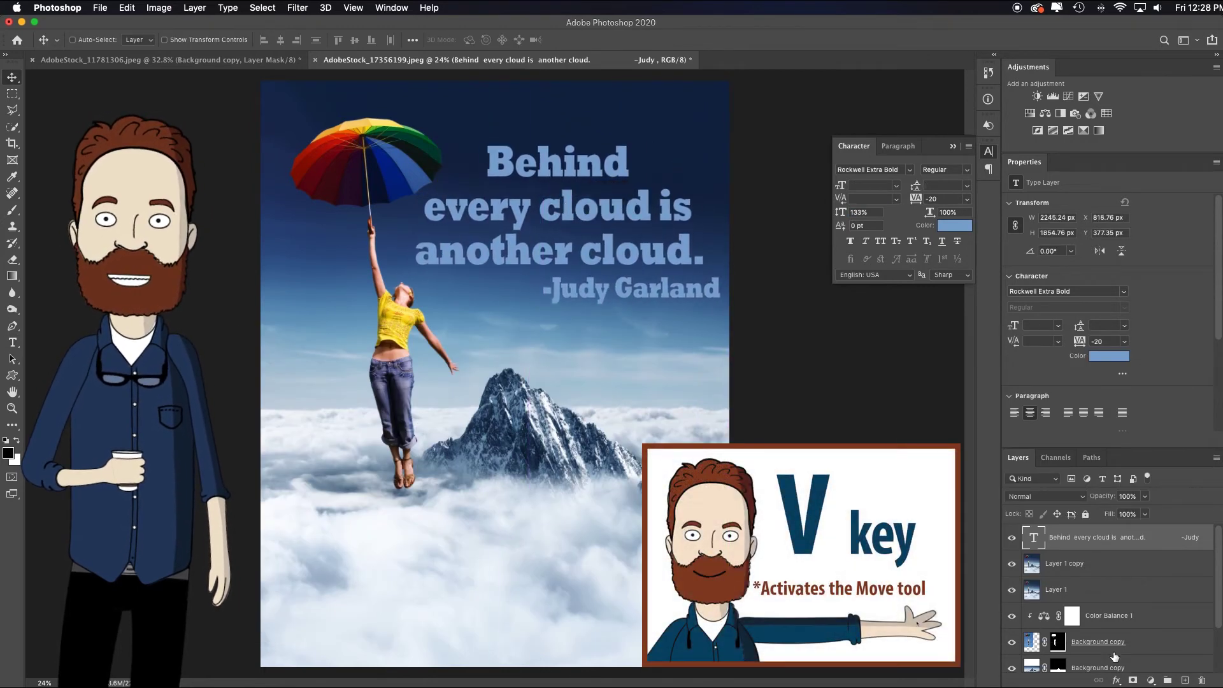
- Add a white Screen-mode Outer Glow to the quote and save the composite as a PSD
left_click(1119, 681)
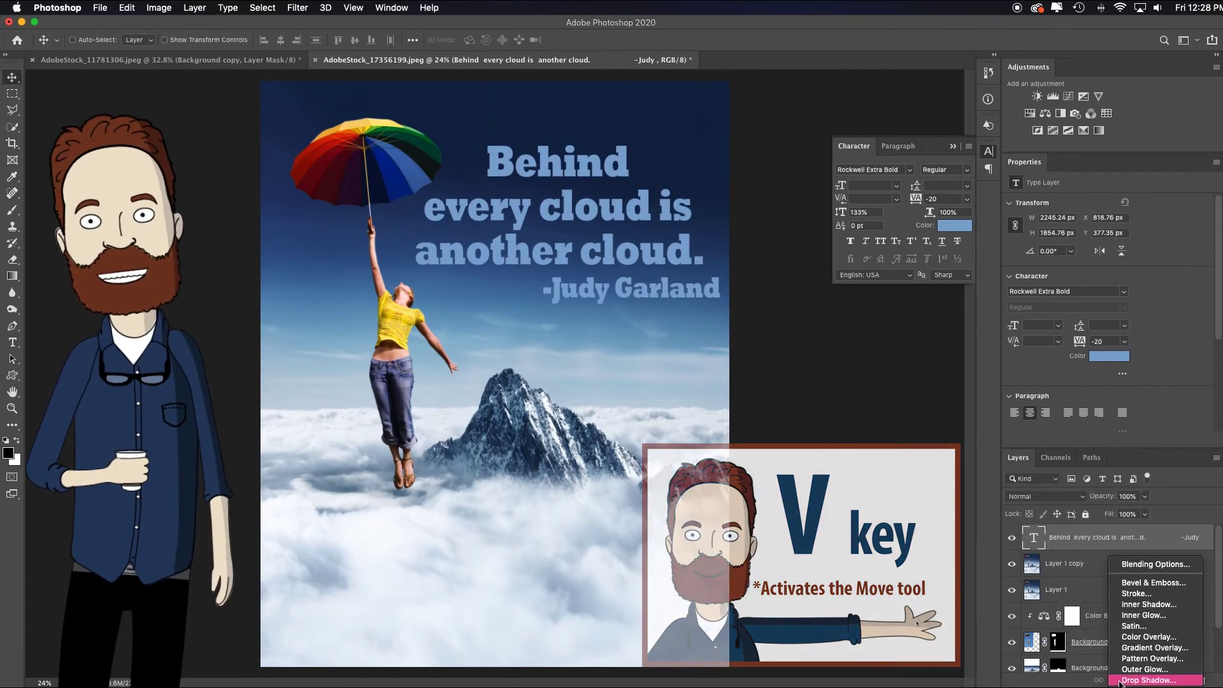
left_click(1133, 669)
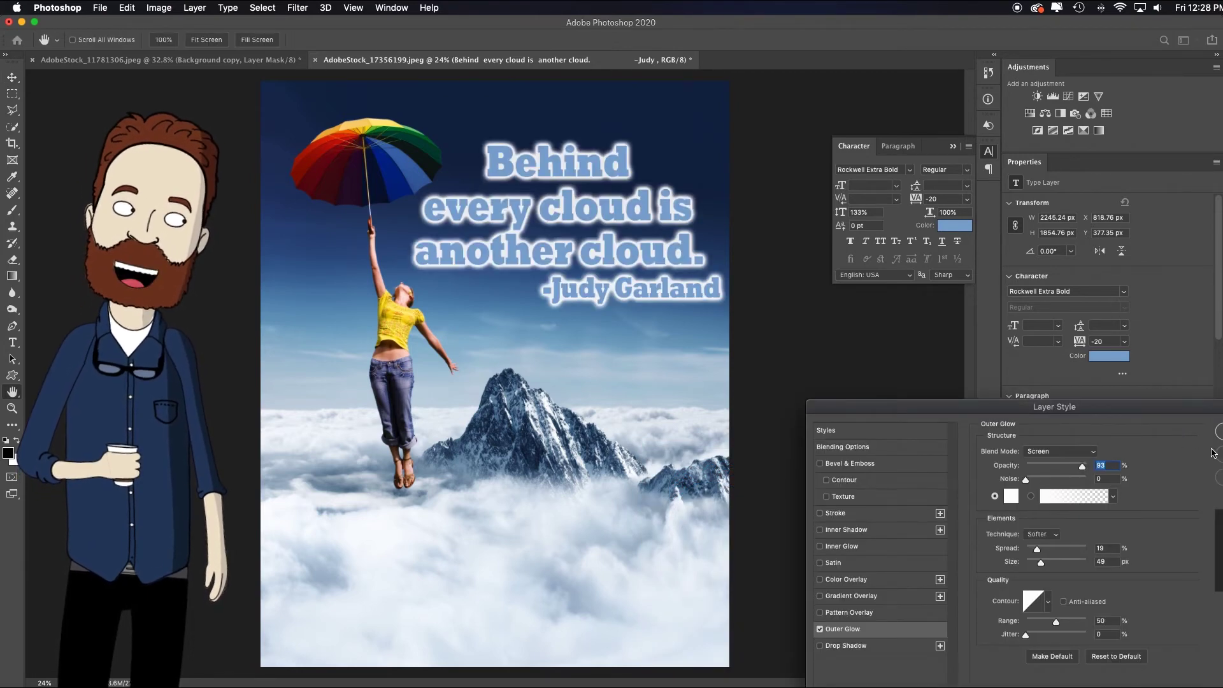
left_click_drag(1034, 408, 724, 270)
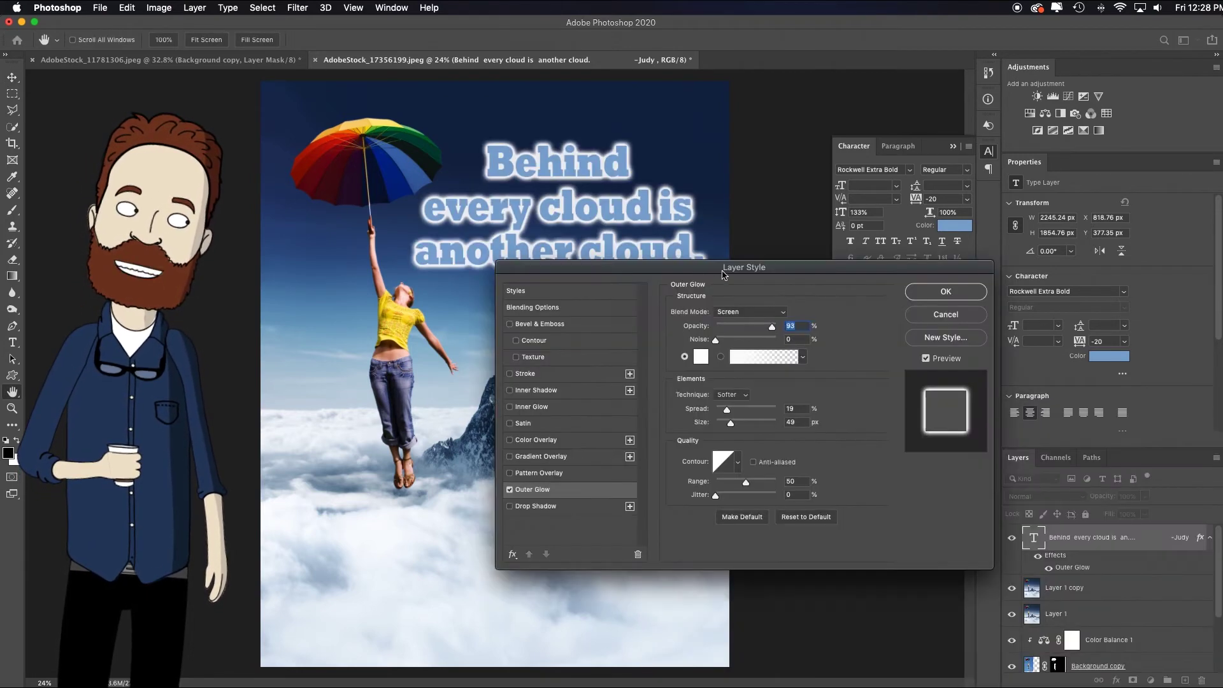
left_click(947, 291)
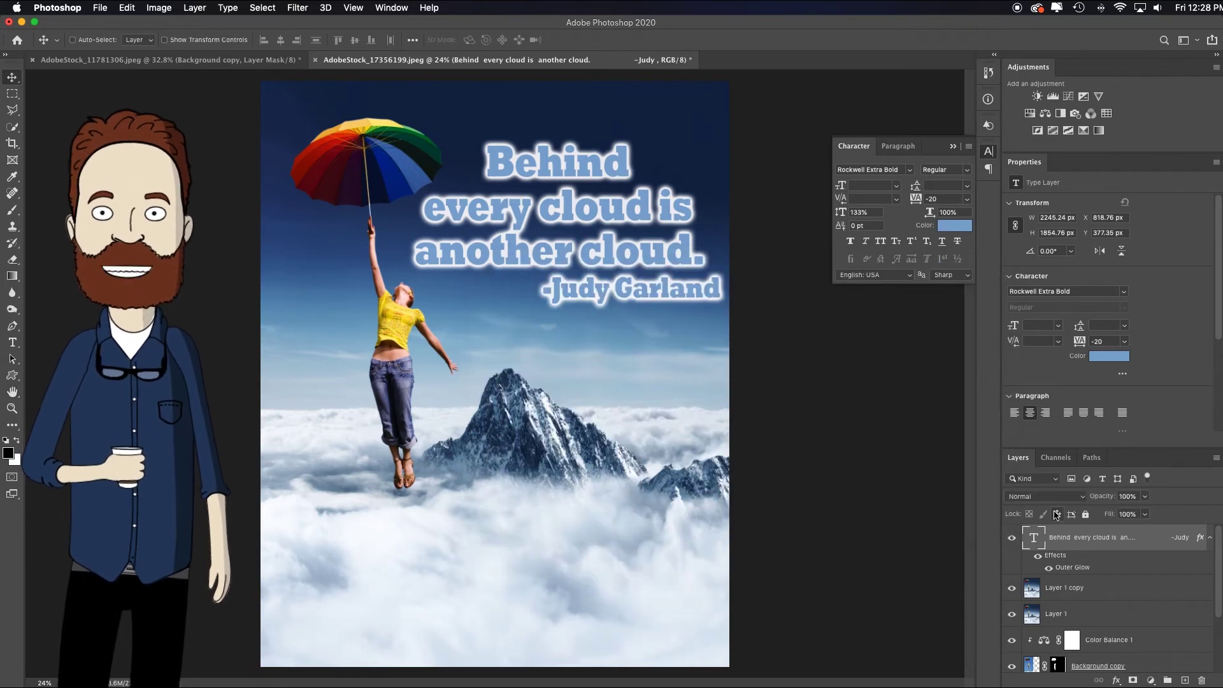
left_click(988, 151)
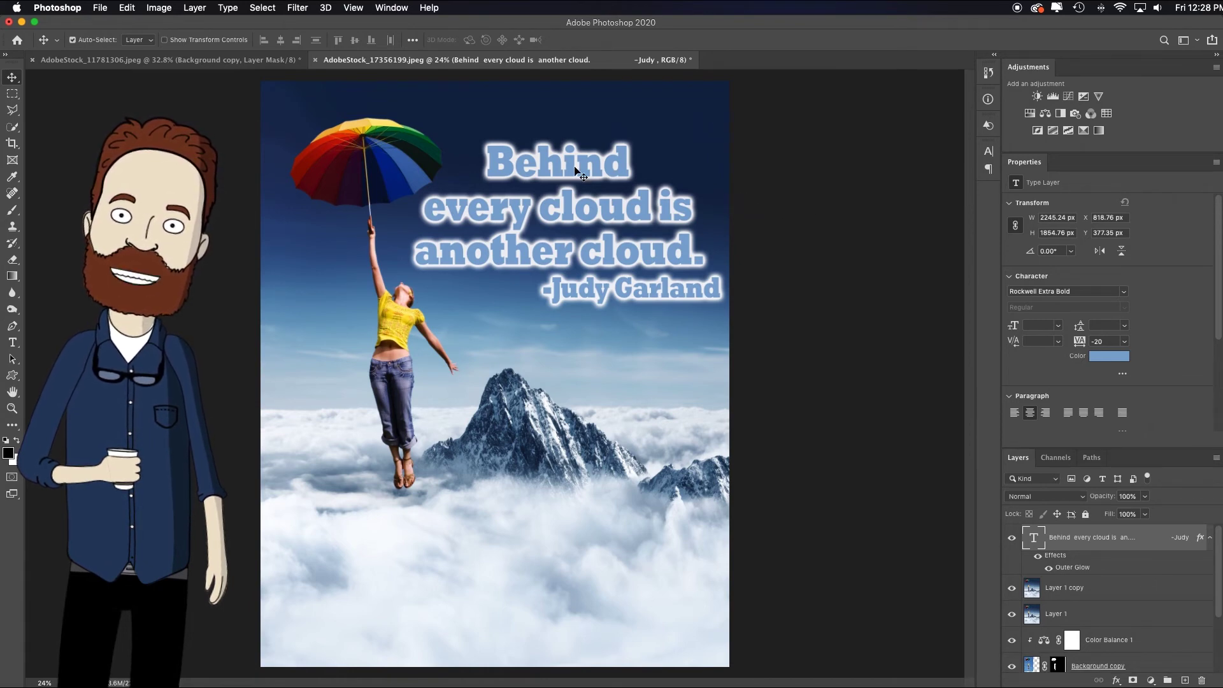
key("super+shift+s")
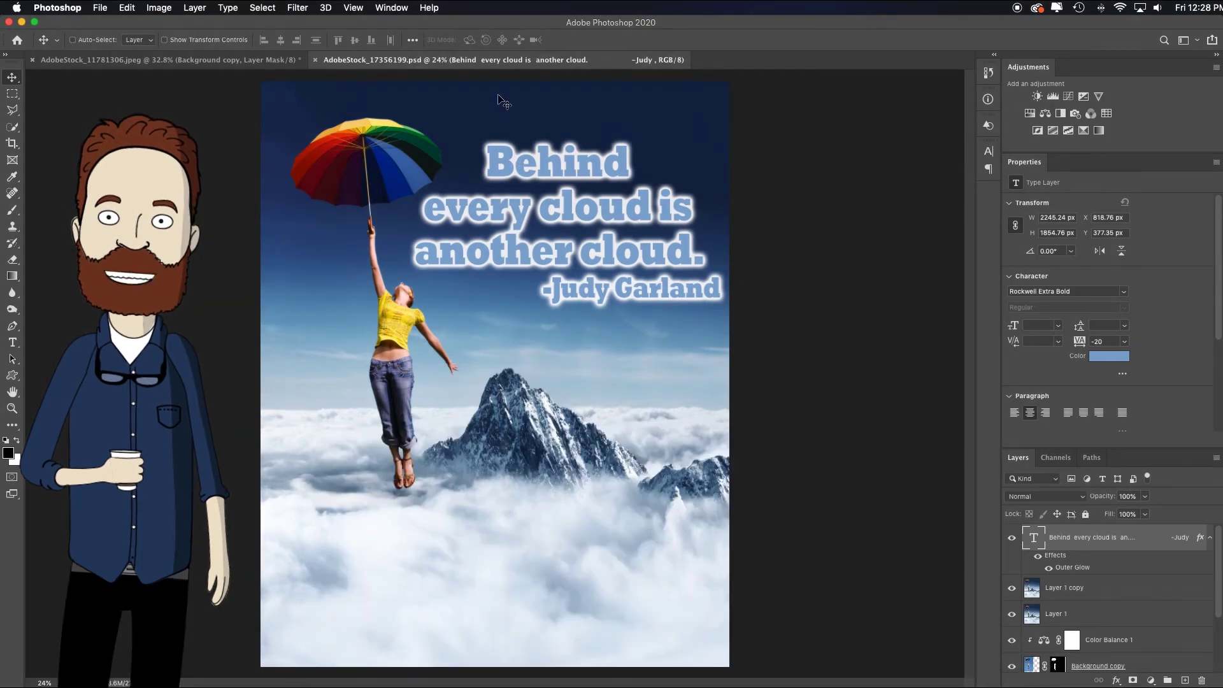
left_click(159, 8)
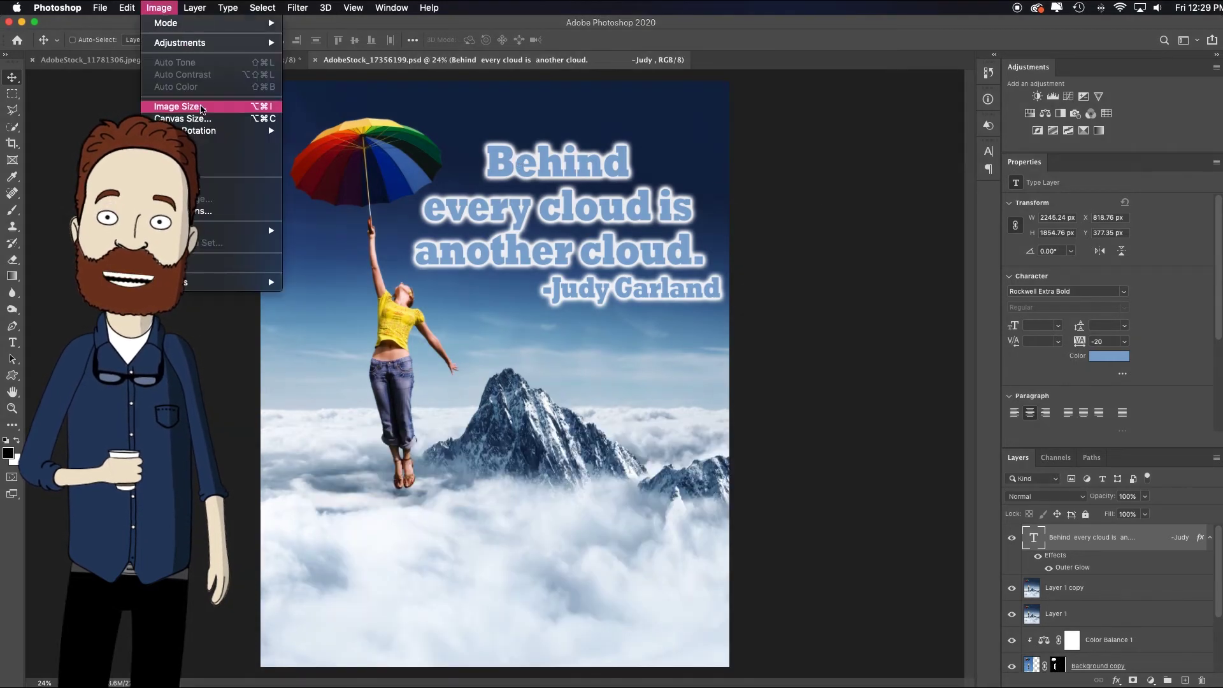
- Resize the image to 1080 × 1350 px via Image Size and fit it on screen
left_click(201, 109)
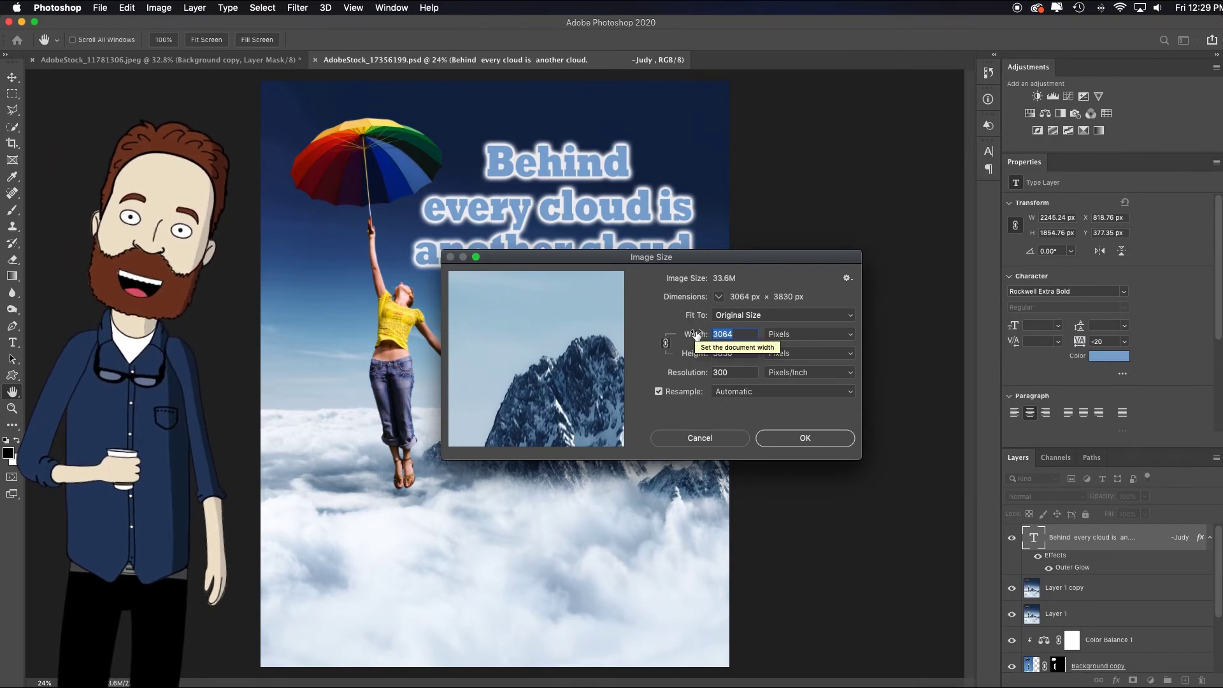
type("1080")
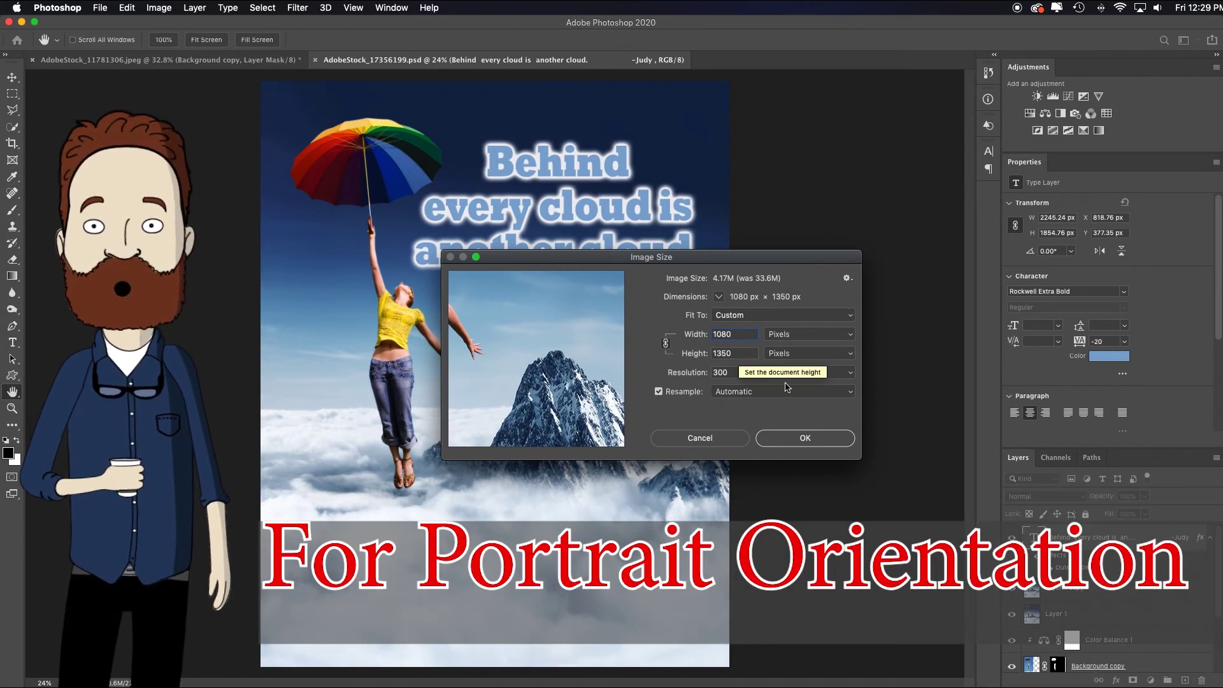
left_click(805, 438)
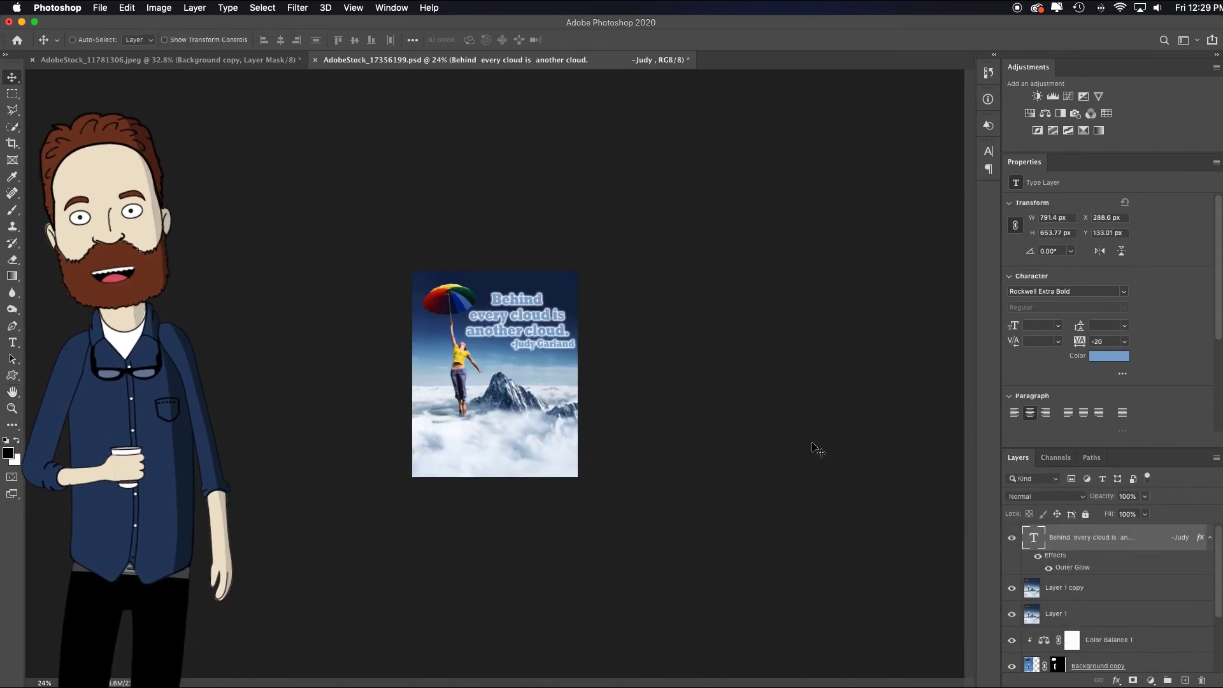
key("super+0")
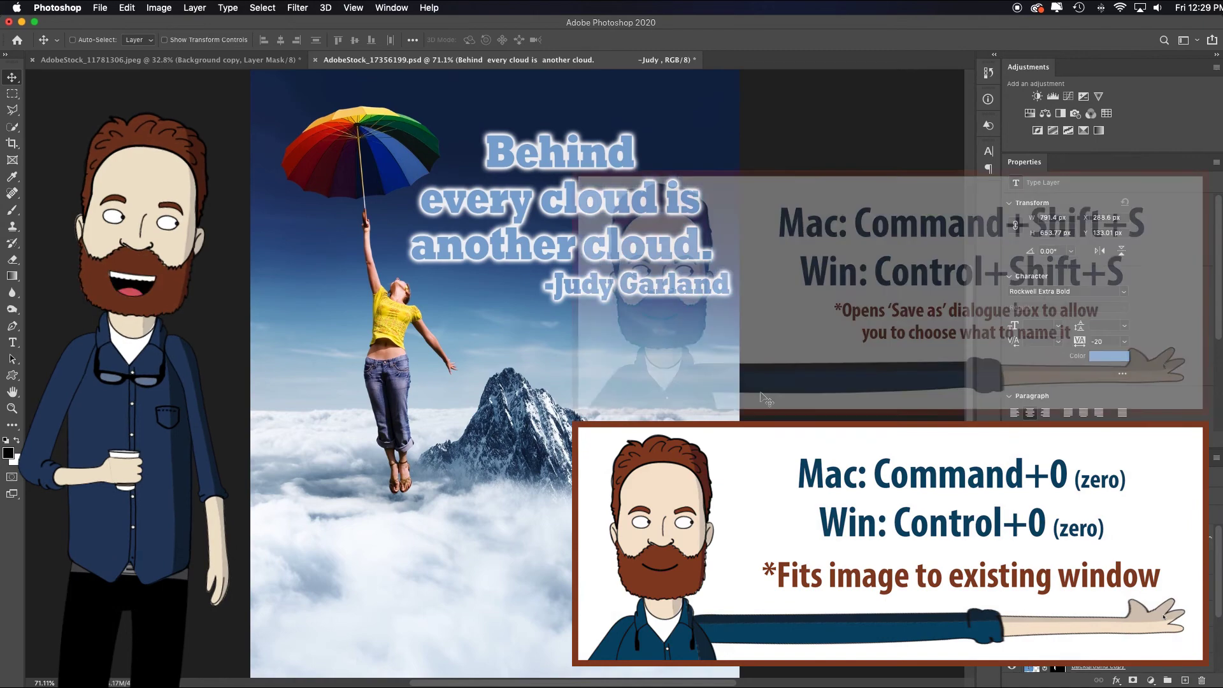
- Save a JPEG copy named InstaSize at Maximum quality 12
key("super+shift+s")
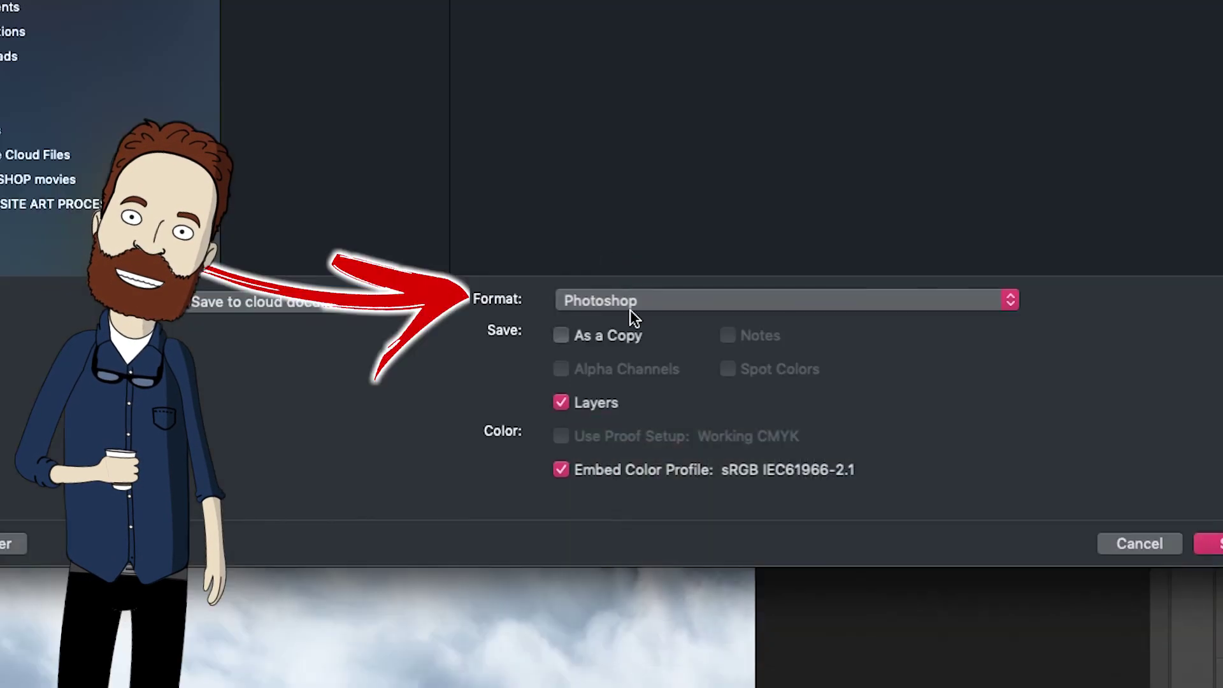
left_click(667, 351)
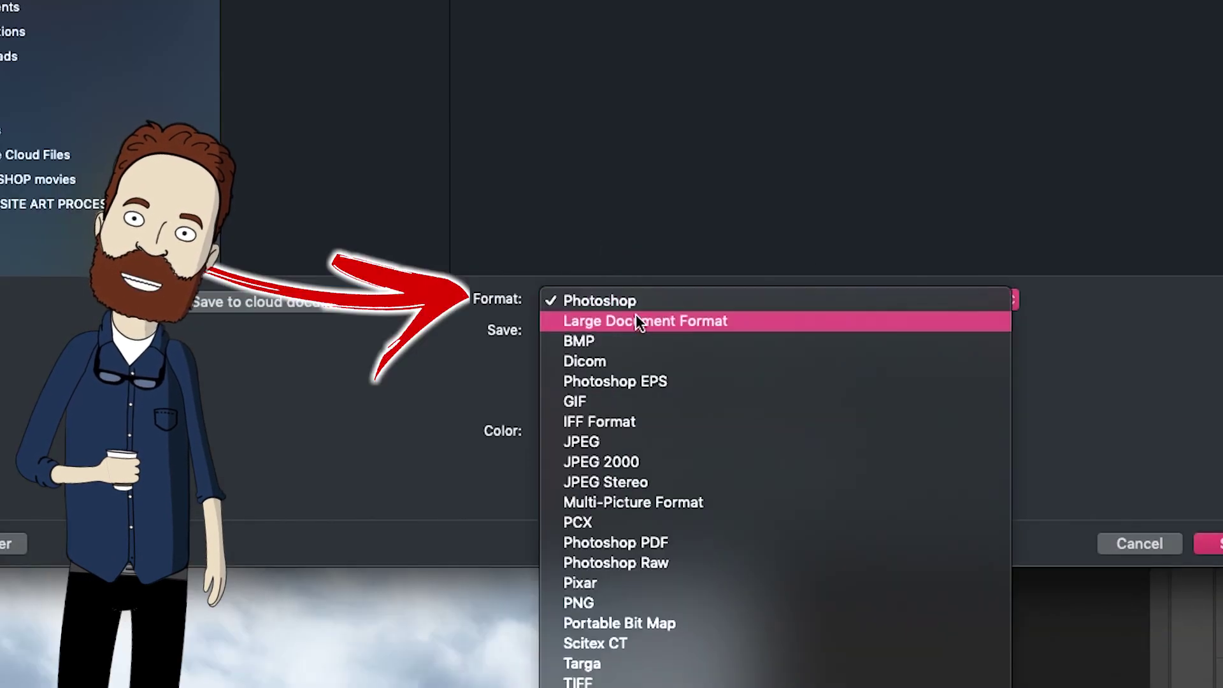
left_click(623, 444)
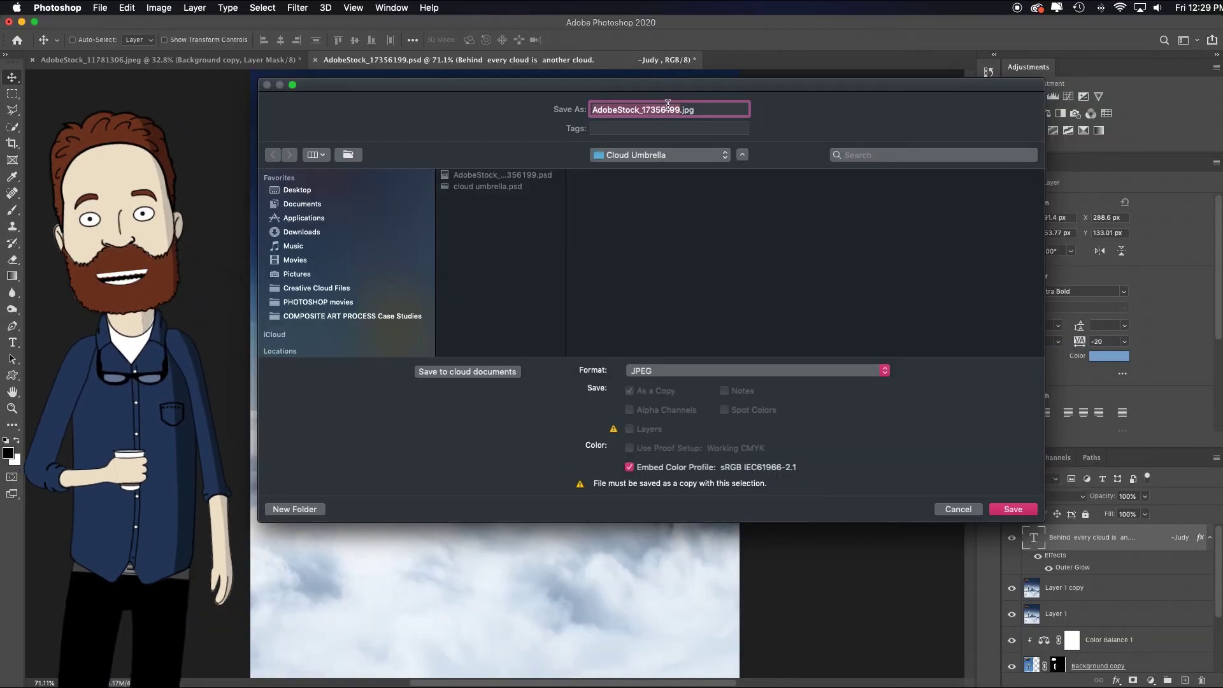
type("InstaSize")
left_click(1018, 511)
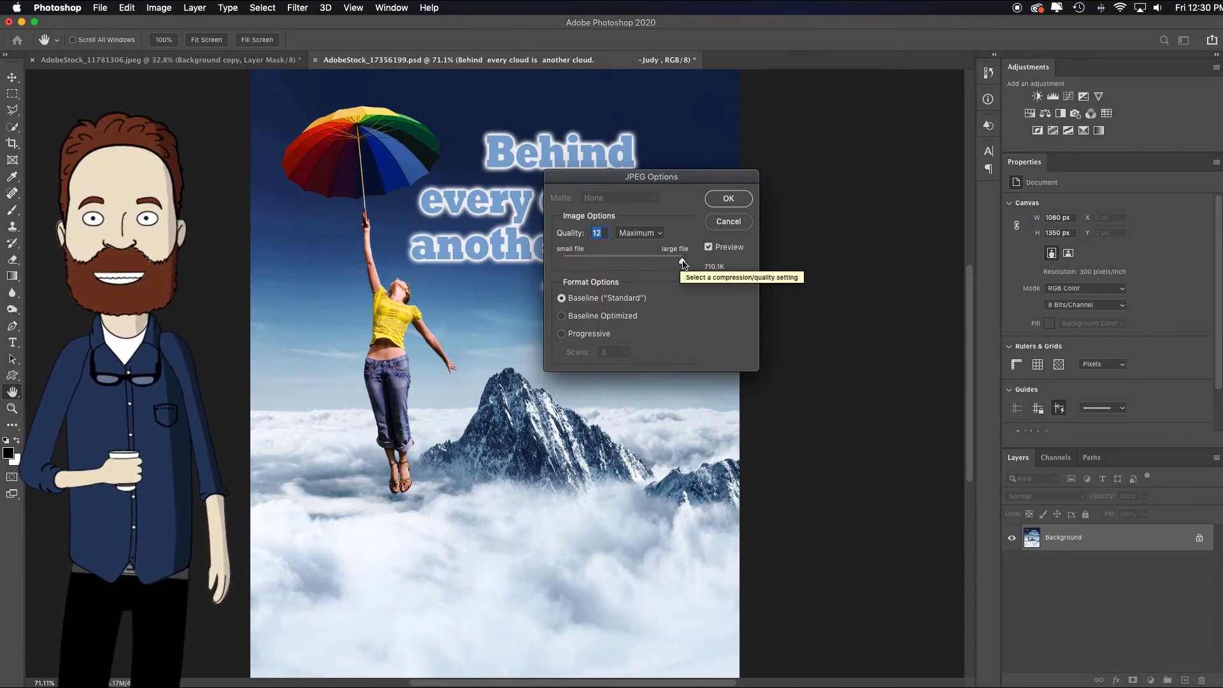
left_click_drag(682, 261, 666, 261)
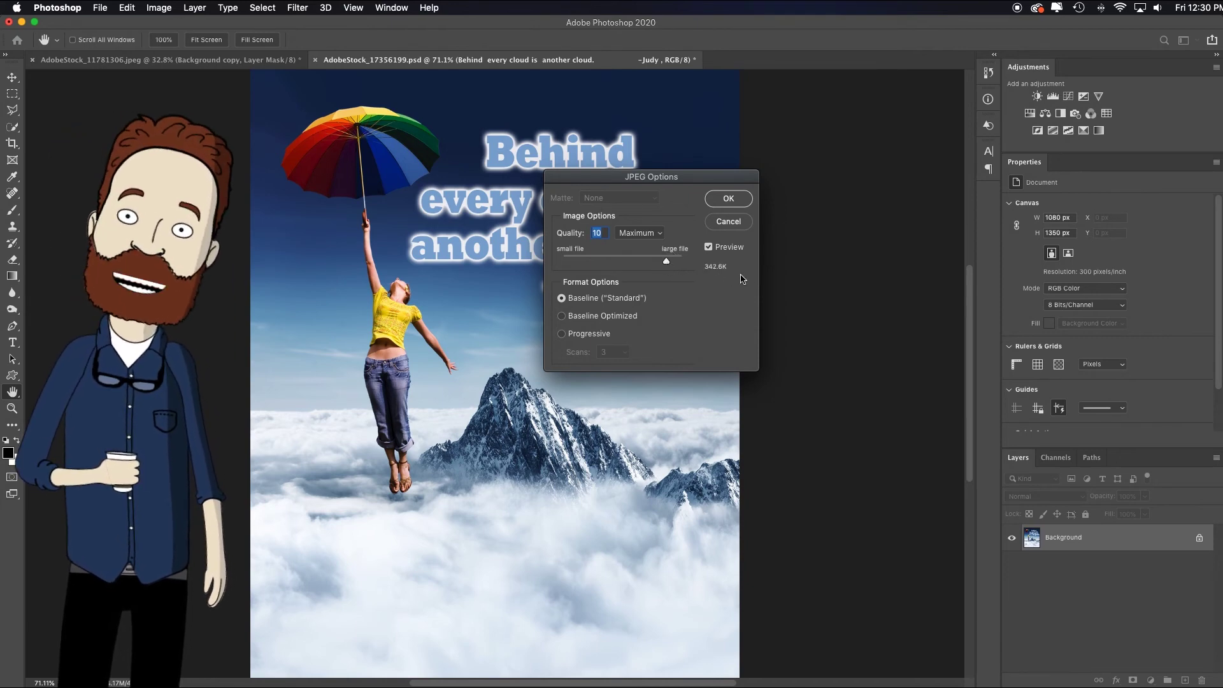
left_click_drag(667, 261, 683, 262)
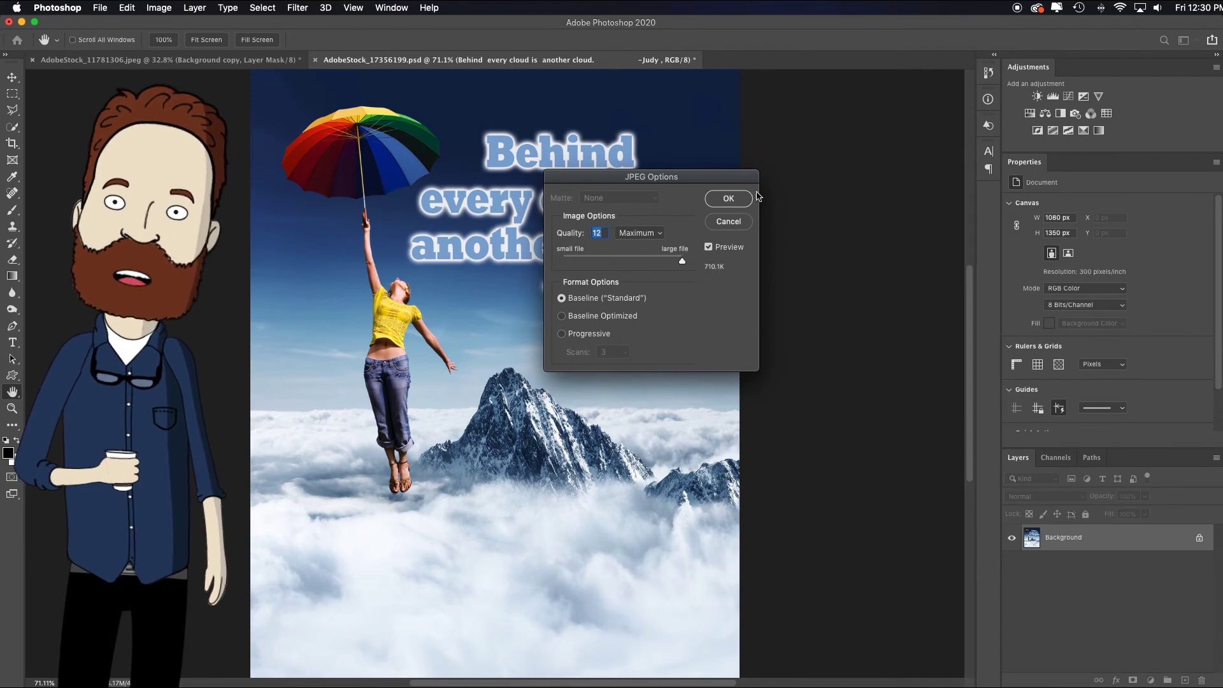
left_click(732, 200)
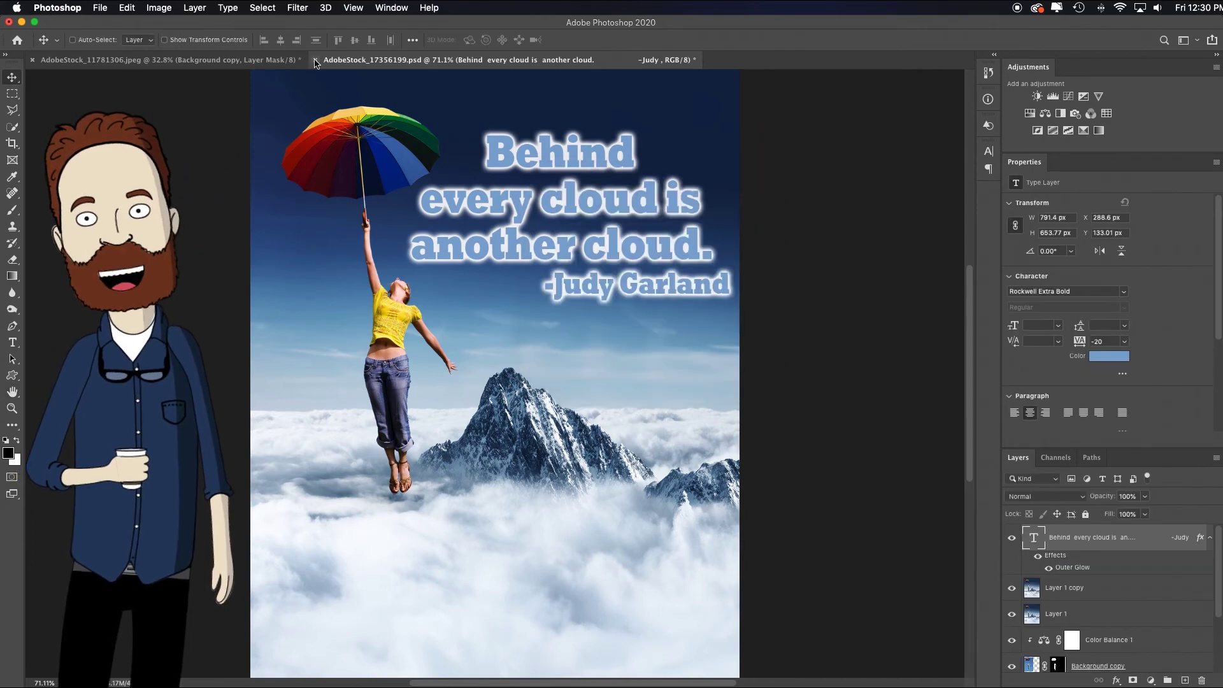
- Close the resized composite document and choose Don't Save
left_click(315, 60)
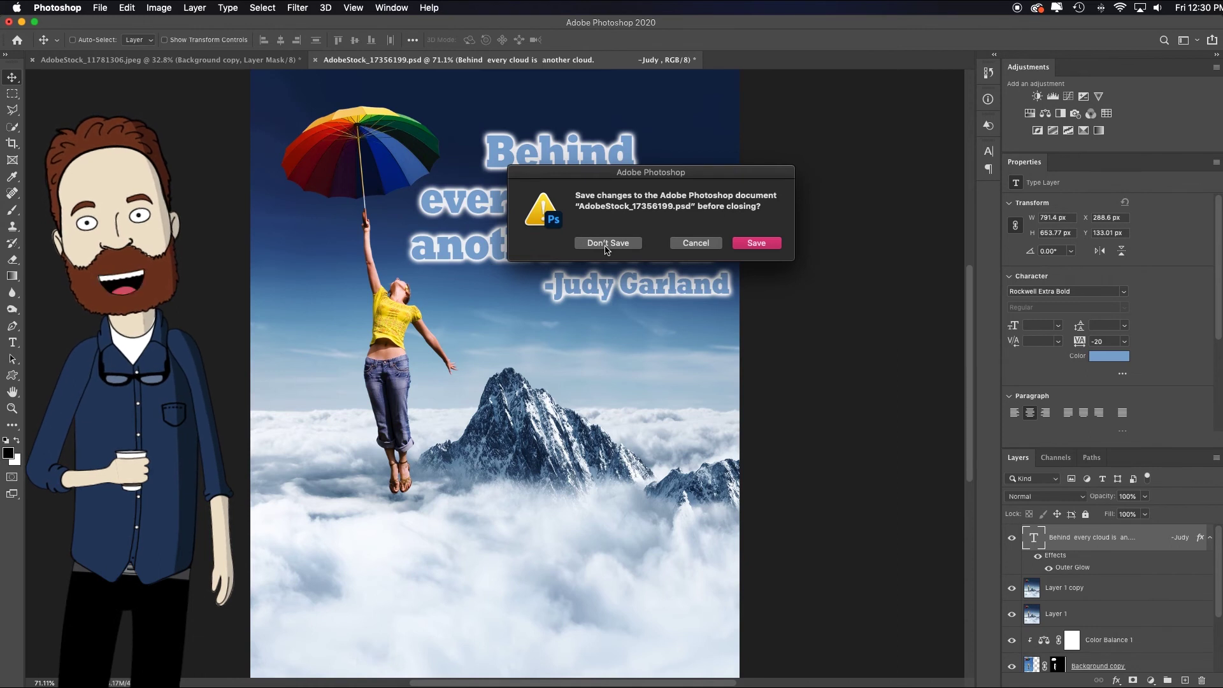
left_click(605, 243)
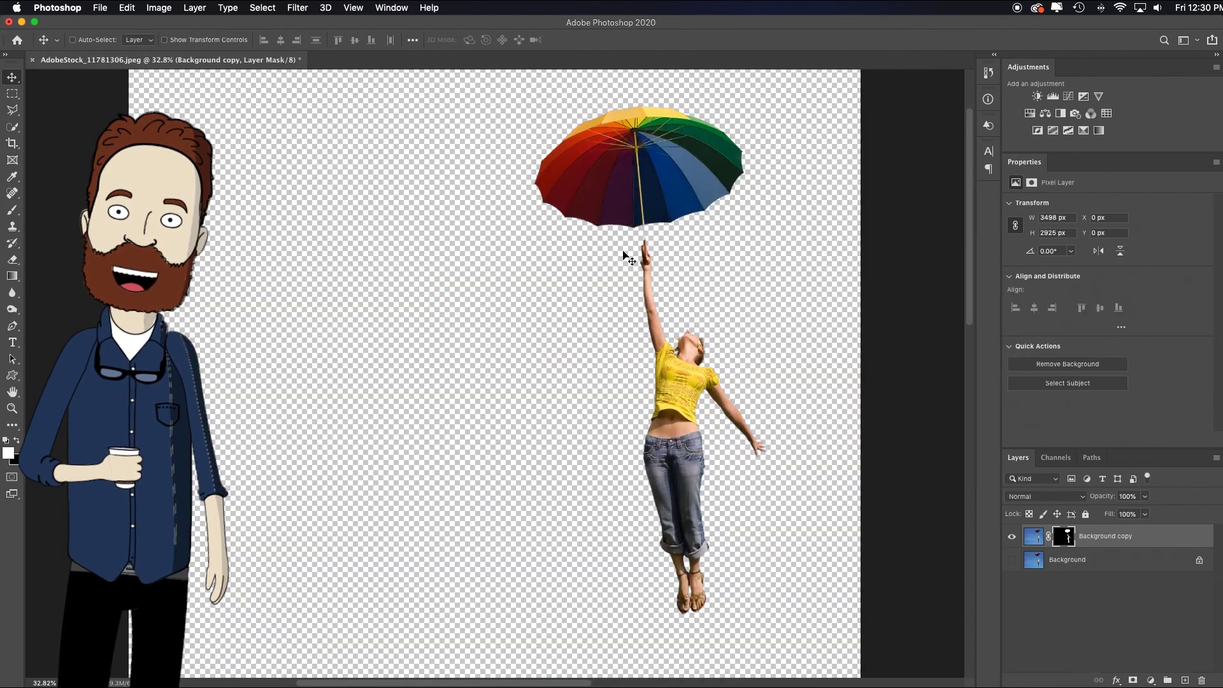